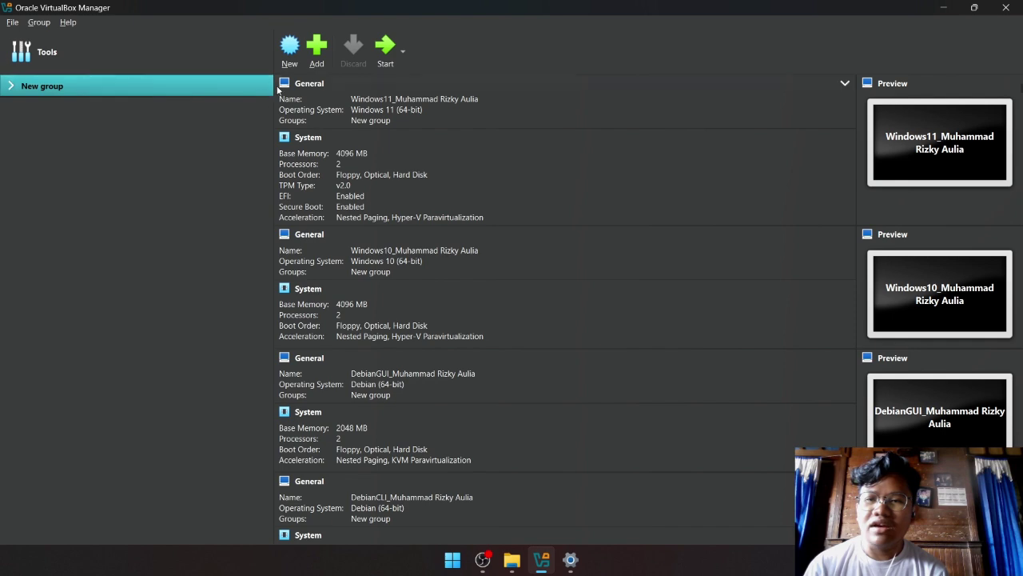
Start a new virtual machine named 'habibdbgui'.
left_click(290, 50)
left_click_drag(514, 128, 497, 104)
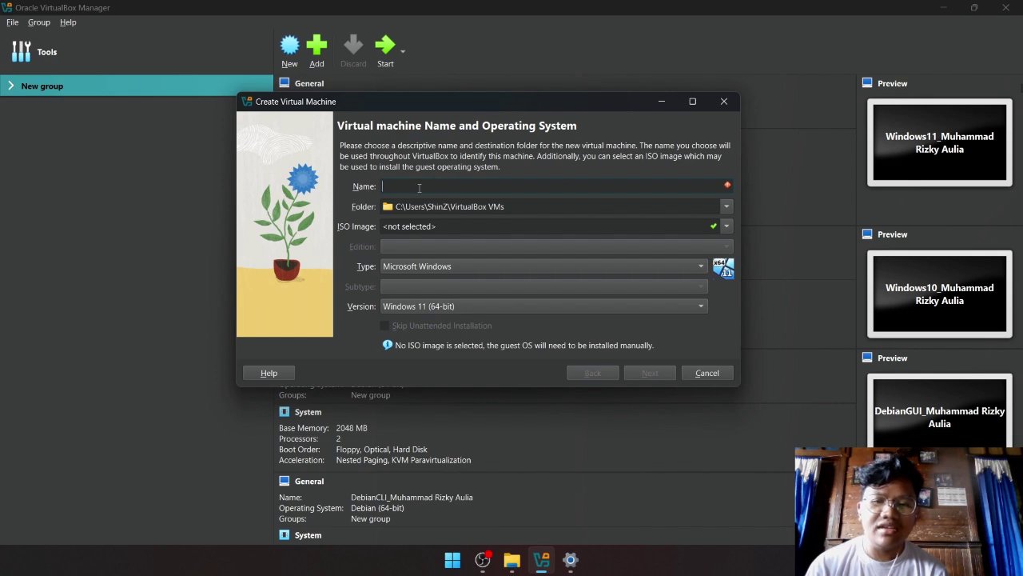
type("habibd")
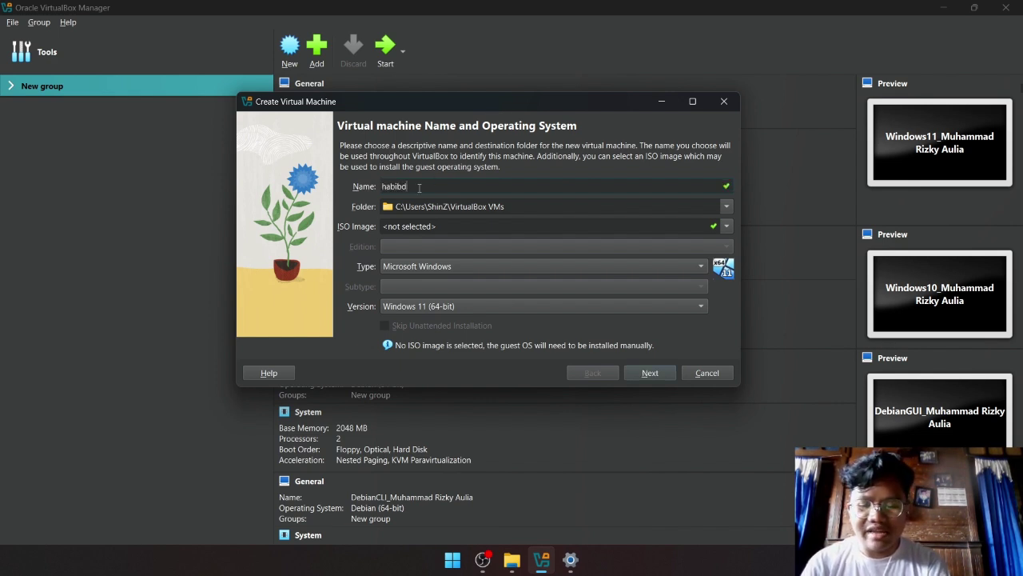
type("bgui")
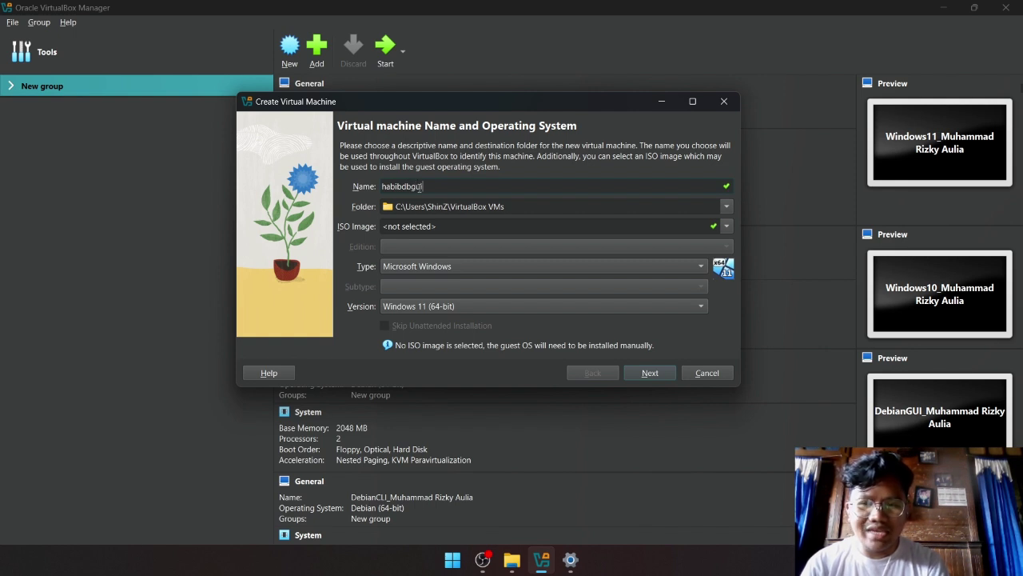
Select debian-12.10.0-amd64-DVD-1.iso as the machine's ISO image.
left_click(728, 226)
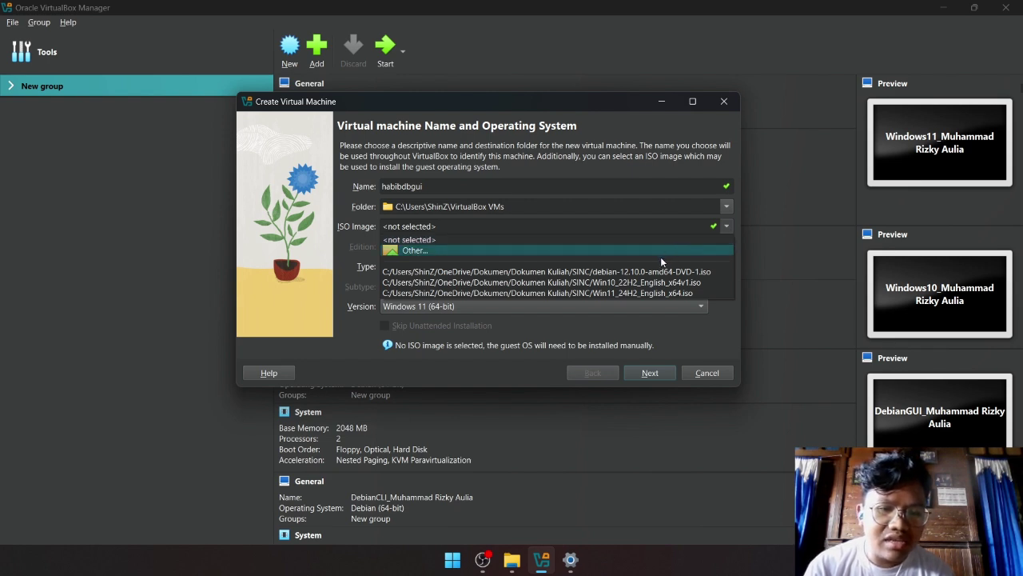
left_click(561, 252)
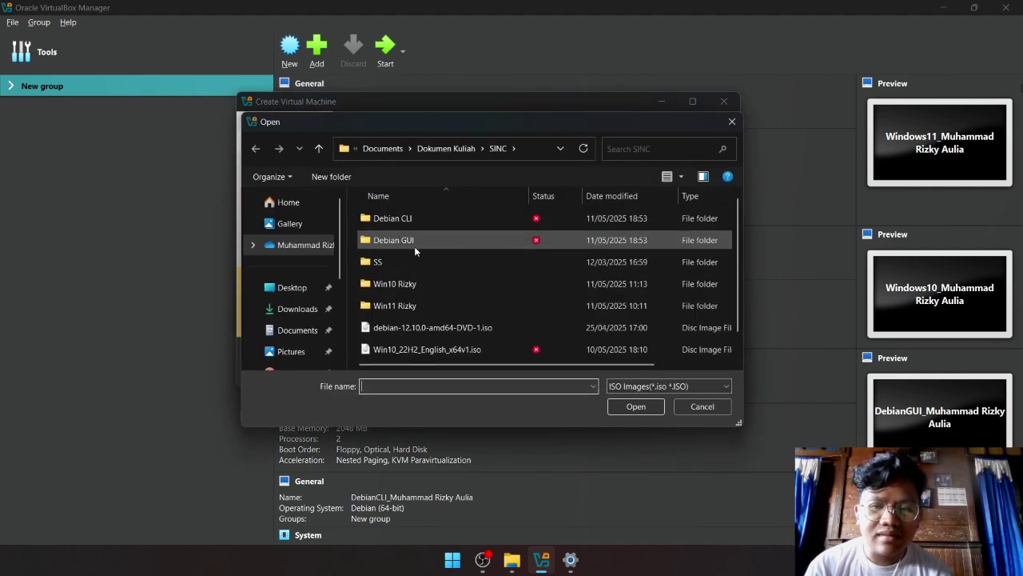
scroll(413, 300, "down", 1)
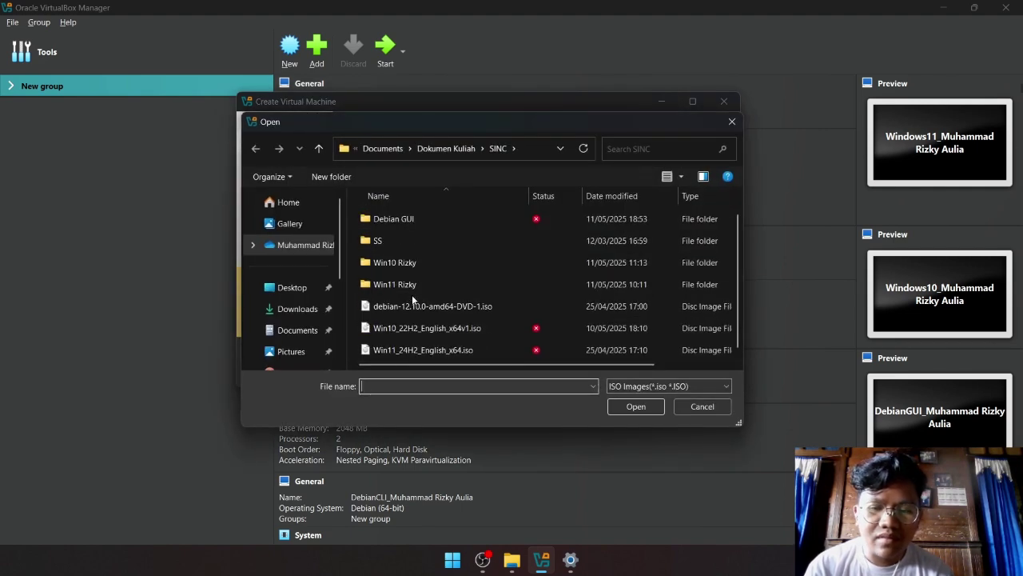
left_click(438, 309)
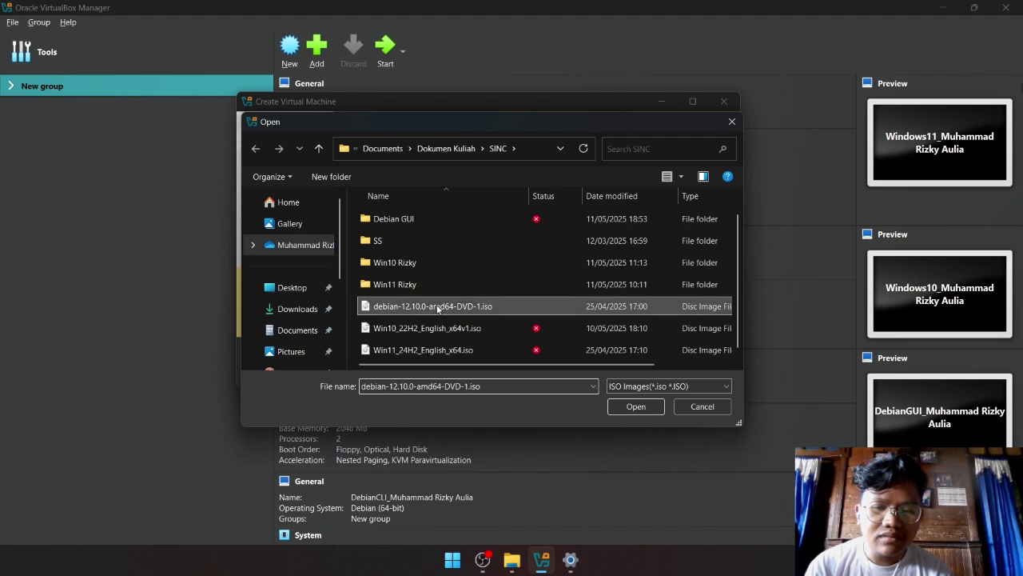
left_click(636, 408)
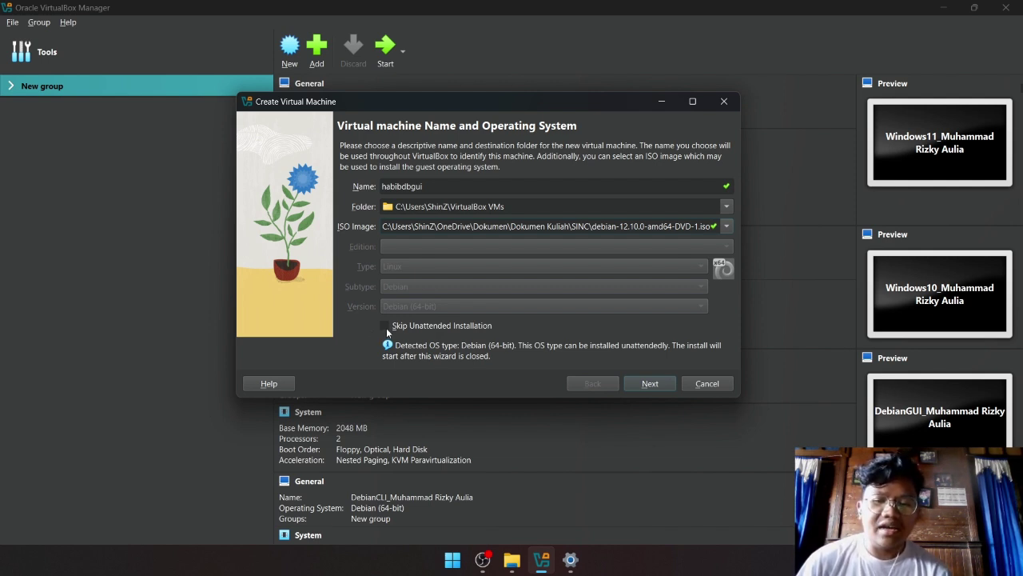
Enable Skip Unattended Installation and go on to the Hardware page.
left_click(386, 327)
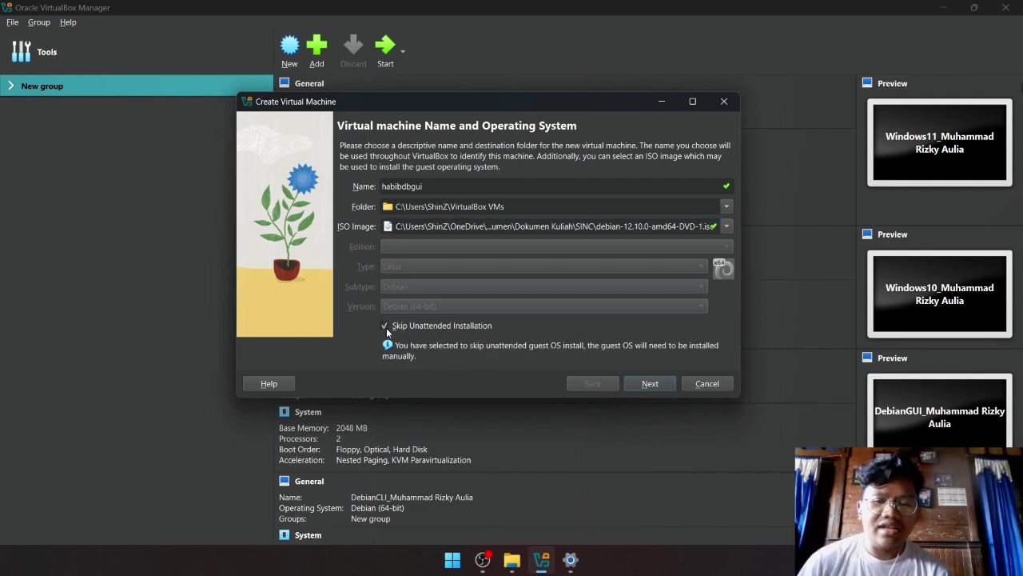
left_click(660, 384)
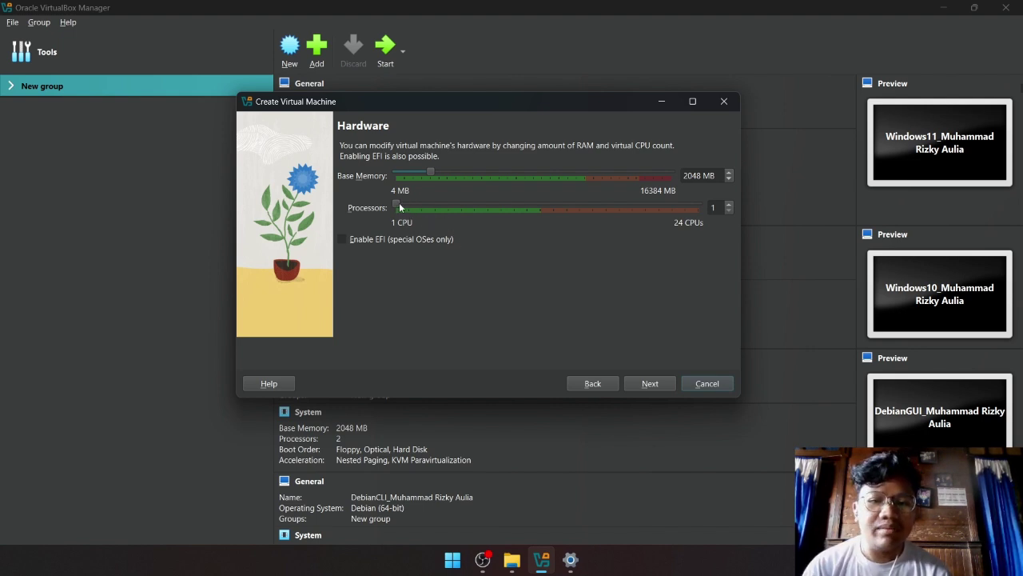
Set the Processors slider to 2 and Base Memory to 4096 MB.
left_click_drag(397, 207, 407, 207)
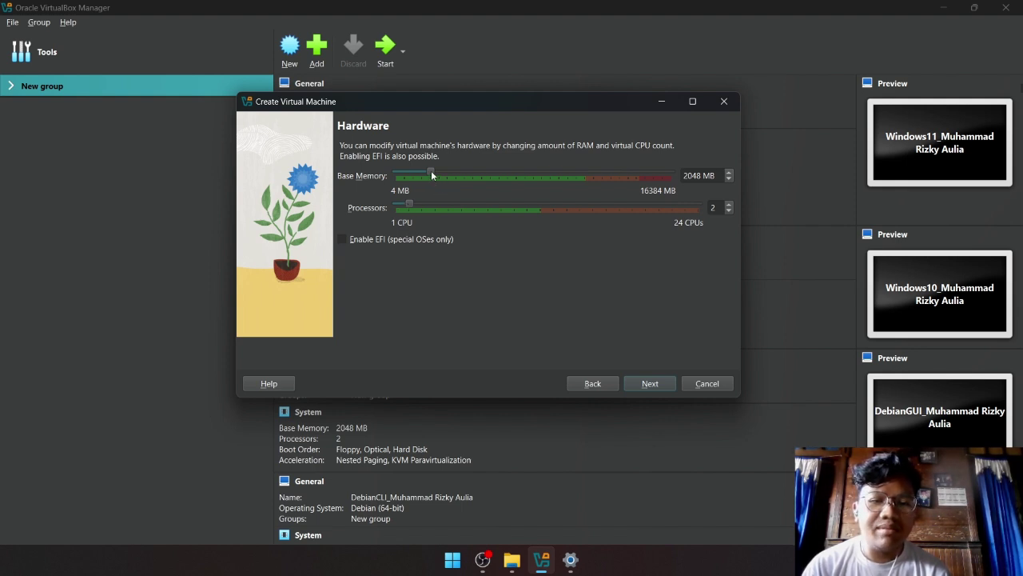
left_click_drag(449, 175, 462, 176)
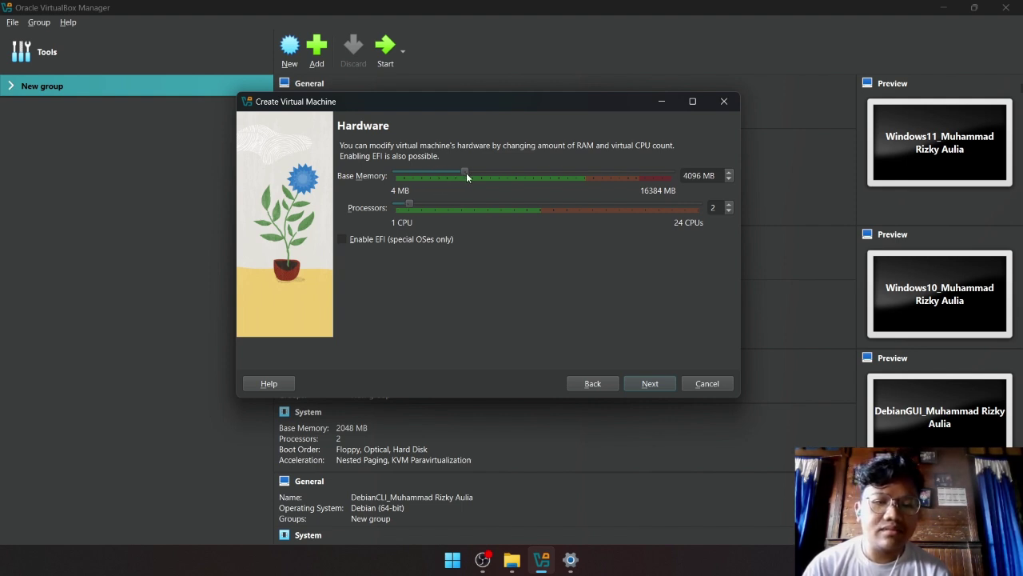
Go to the Virtual Hard disk page, keeping a new 20,00 GB disk.
left_click(646, 383)
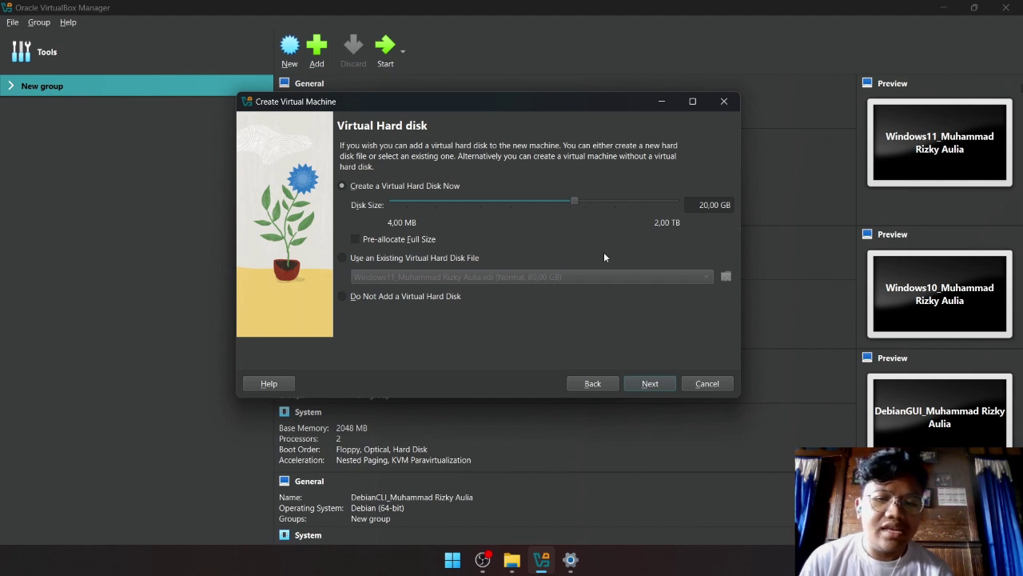
Review the summary and finish creating the habibdbgui machine.
left_click(653, 383)
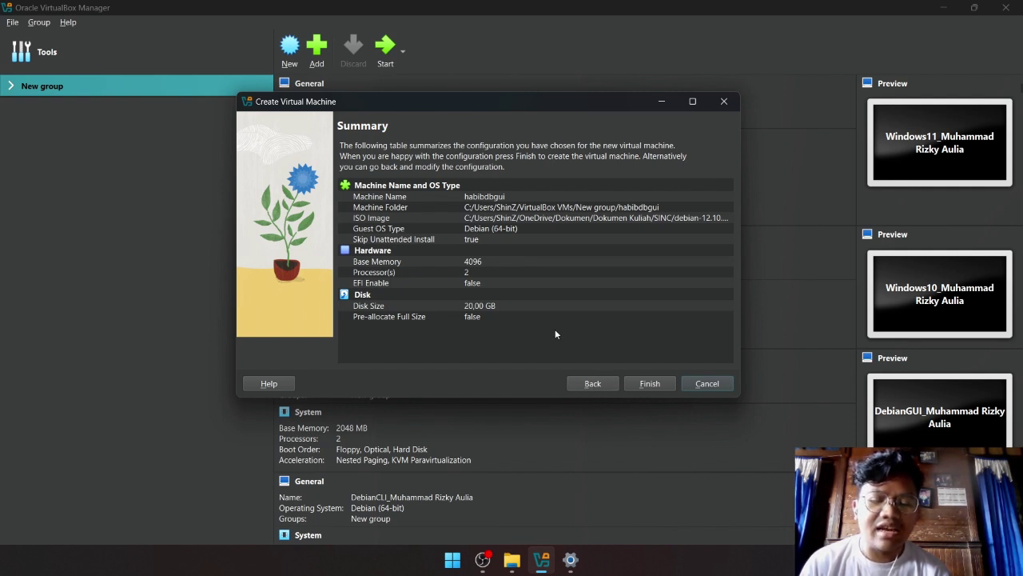
left_click(659, 384)
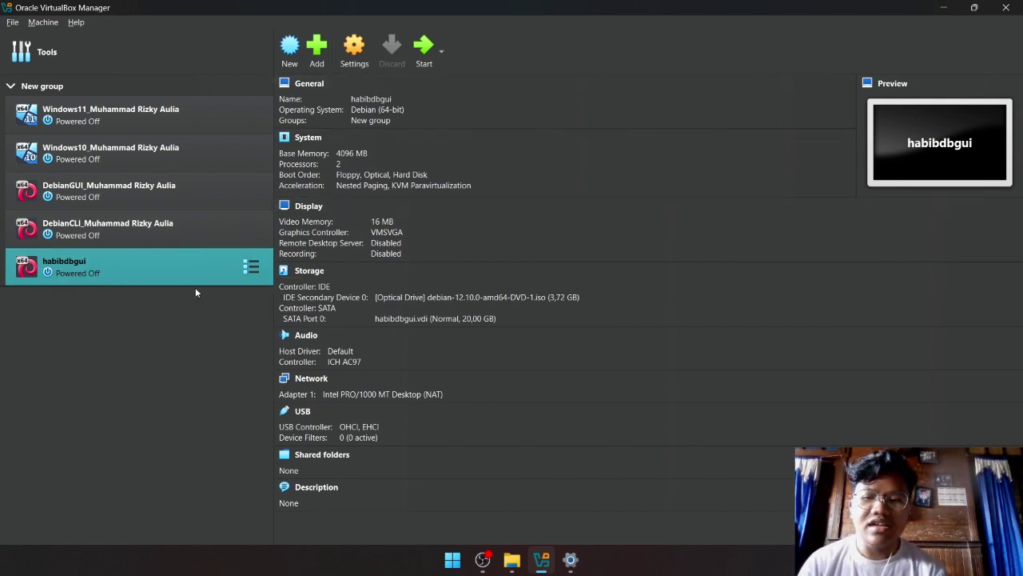
Start habibdbgui, dismiss the capture notice, and choose Graphical install from the boot menu.
left_click(424, 48)
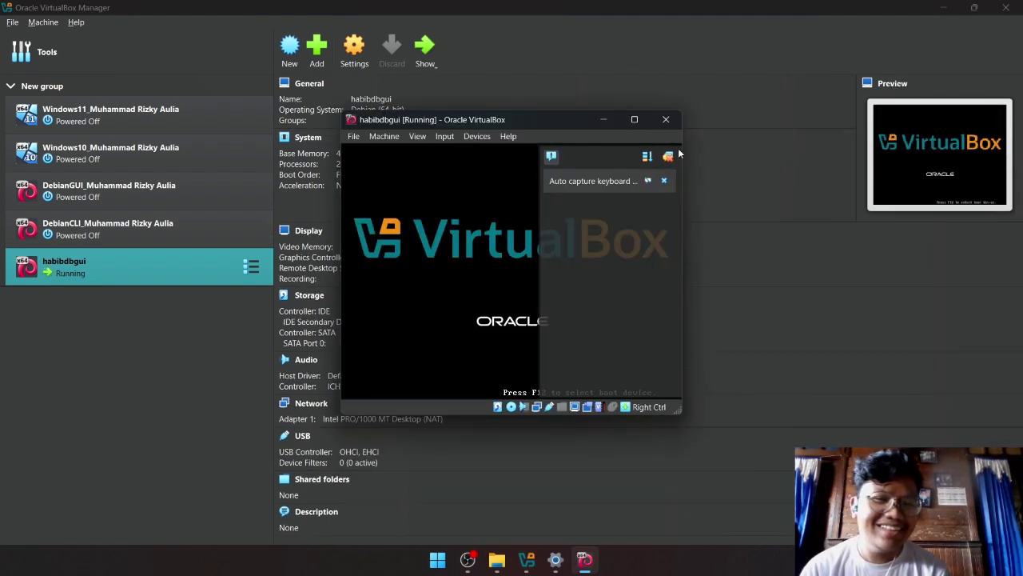
left_click(670, 156)
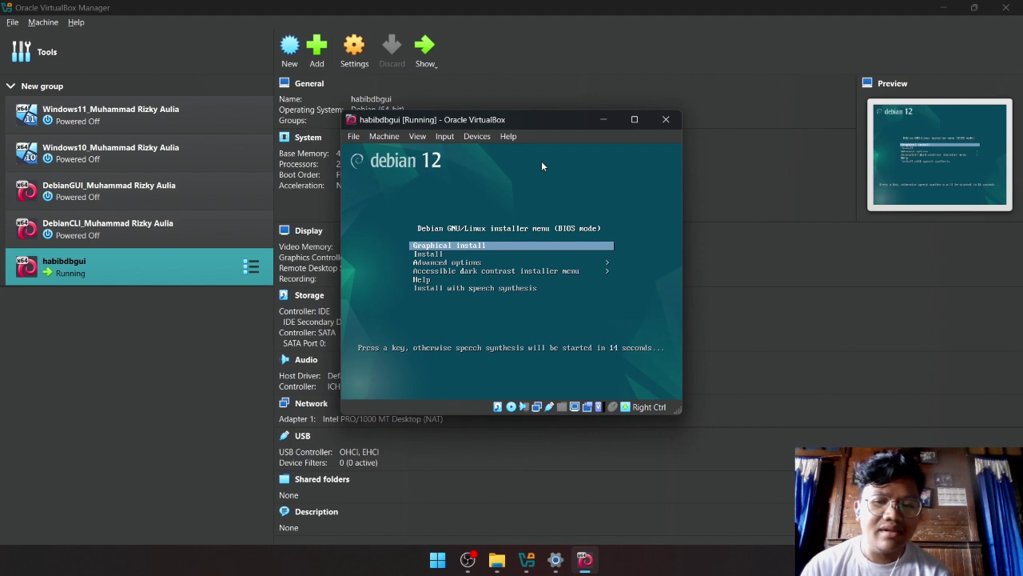
key("Return")
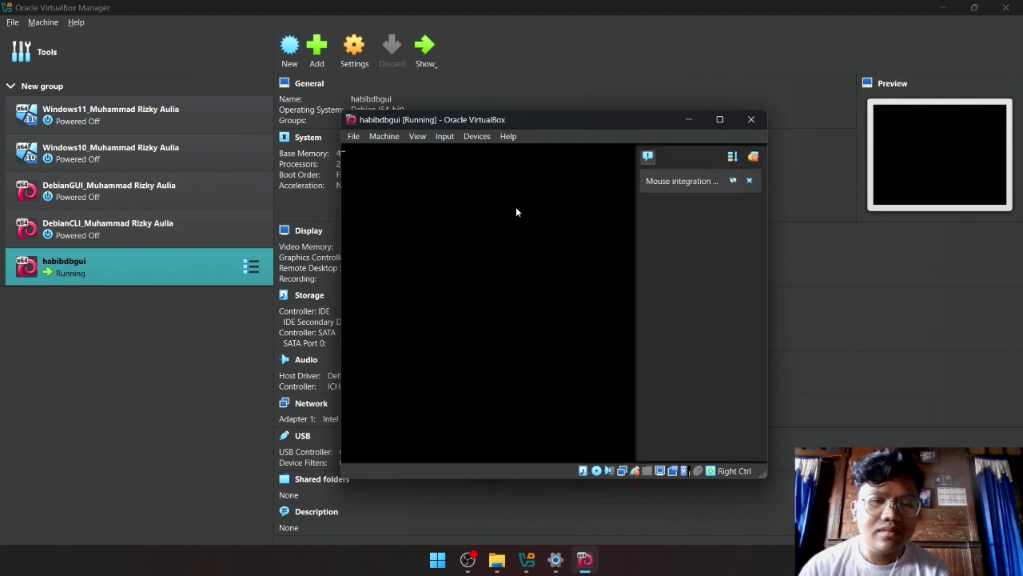
Keep English as the installer language and continue to the location page.
left_click(754, 158)
left_click_drag(631, 120, 622, 107)
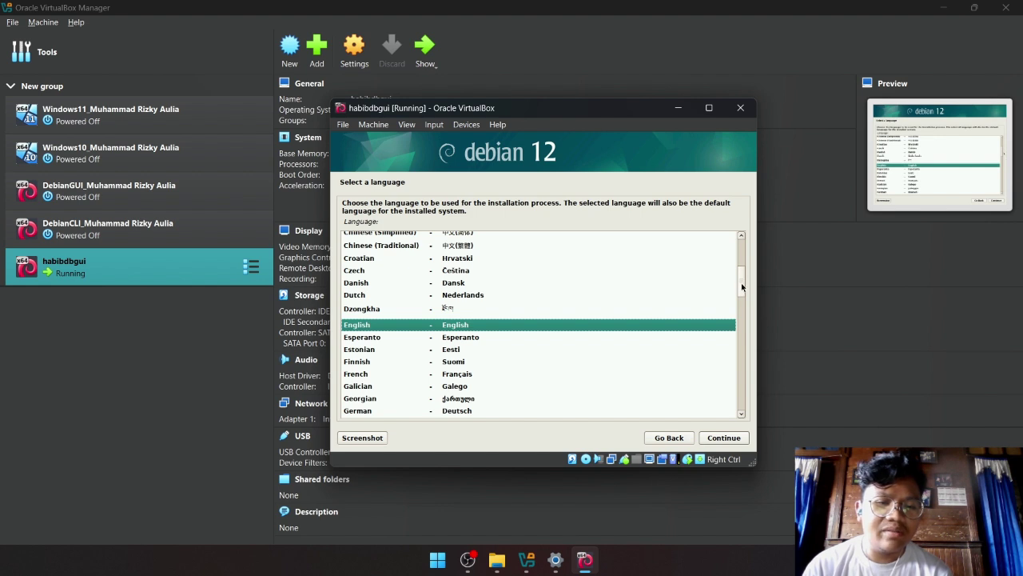
left_click_drag(743, 288, 743, 313)
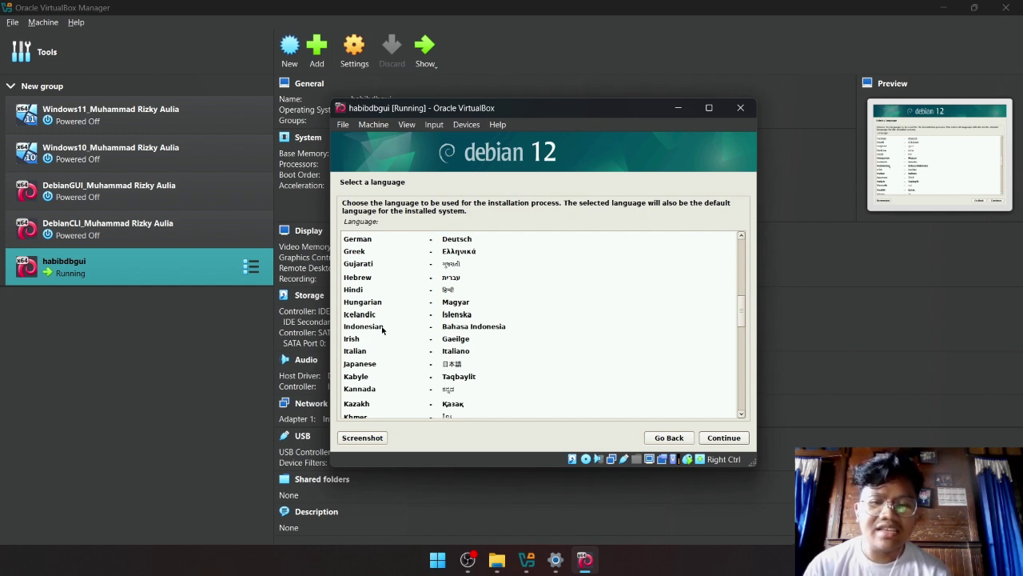
left_click_drag(741, 314, 746, 293)
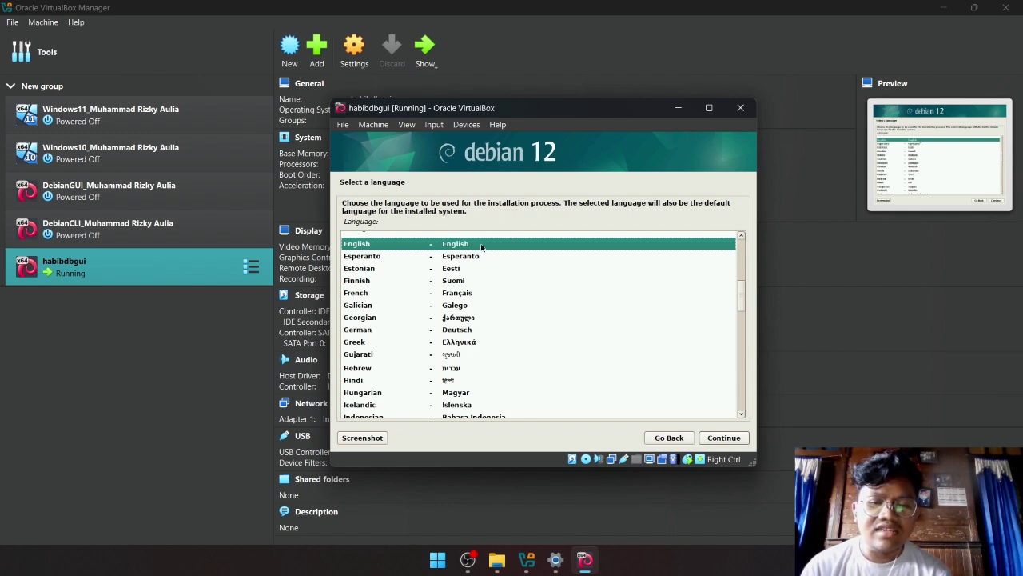
left_click(722, 439)
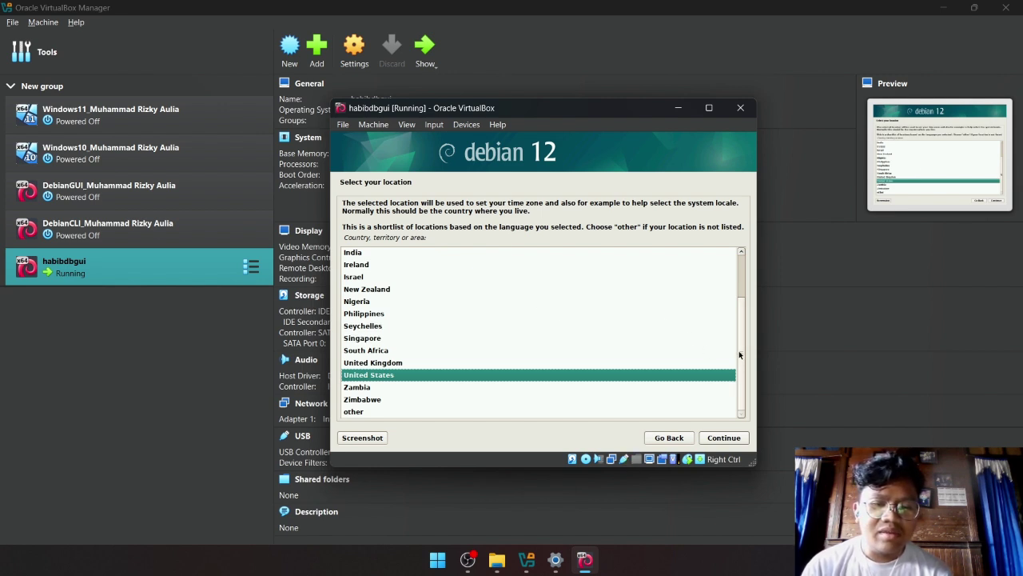
Choose 'other', then Asia, then Indonesia as the installer location.
scroll(739, 351, "up", 2)
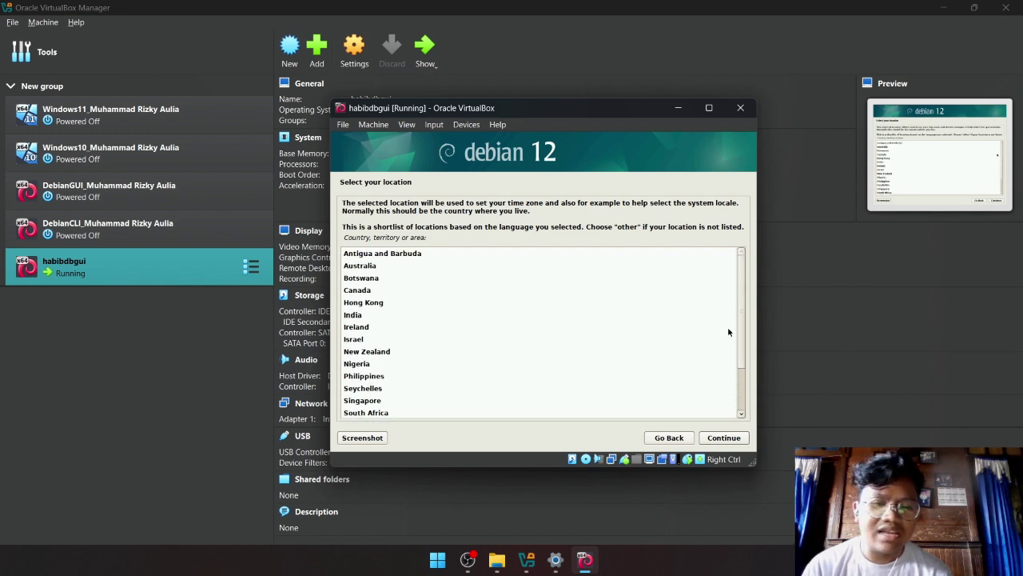
scroll(744, 384, "down", 2)
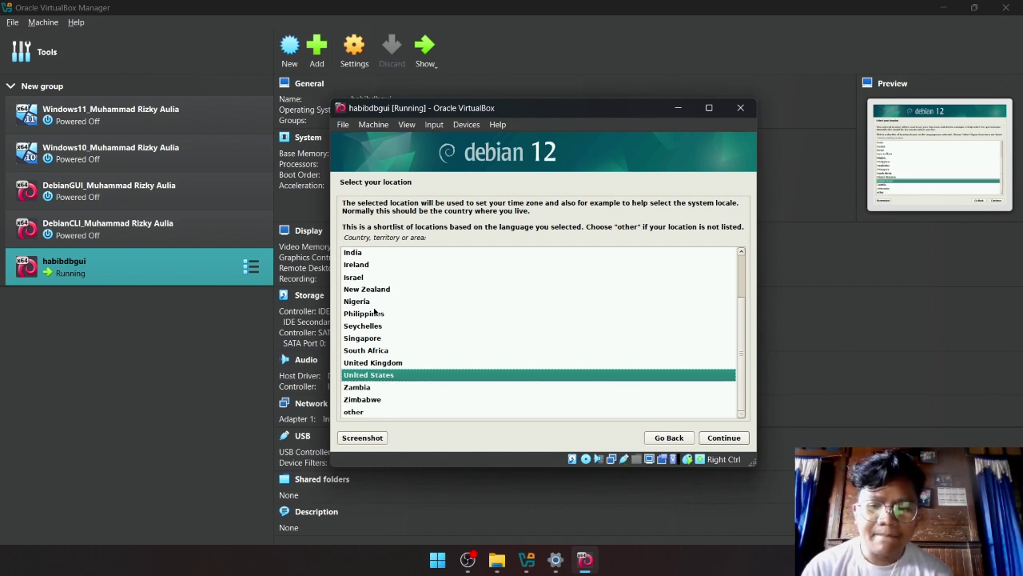
left_click(362, 412)
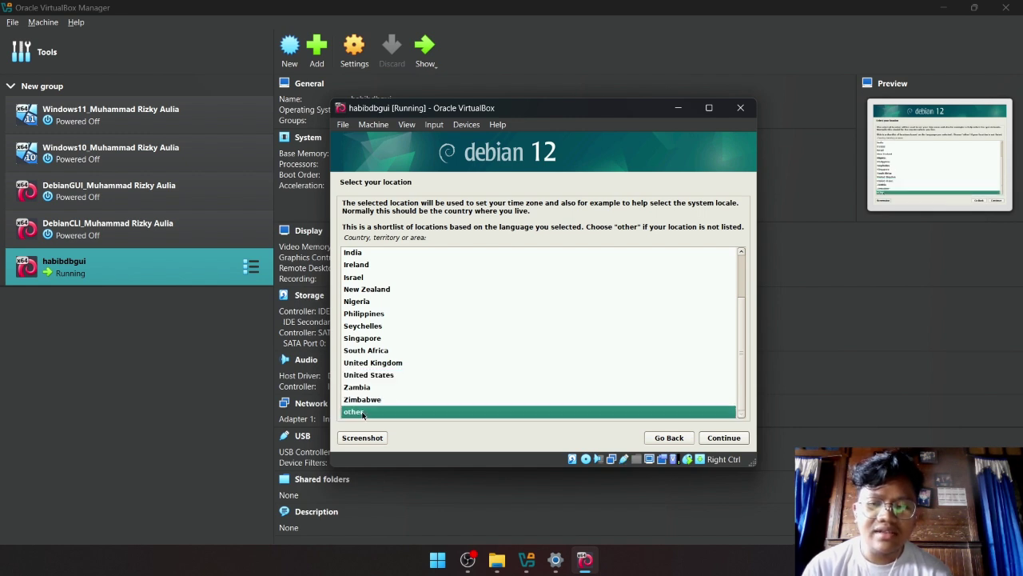
left_click(722, 438)
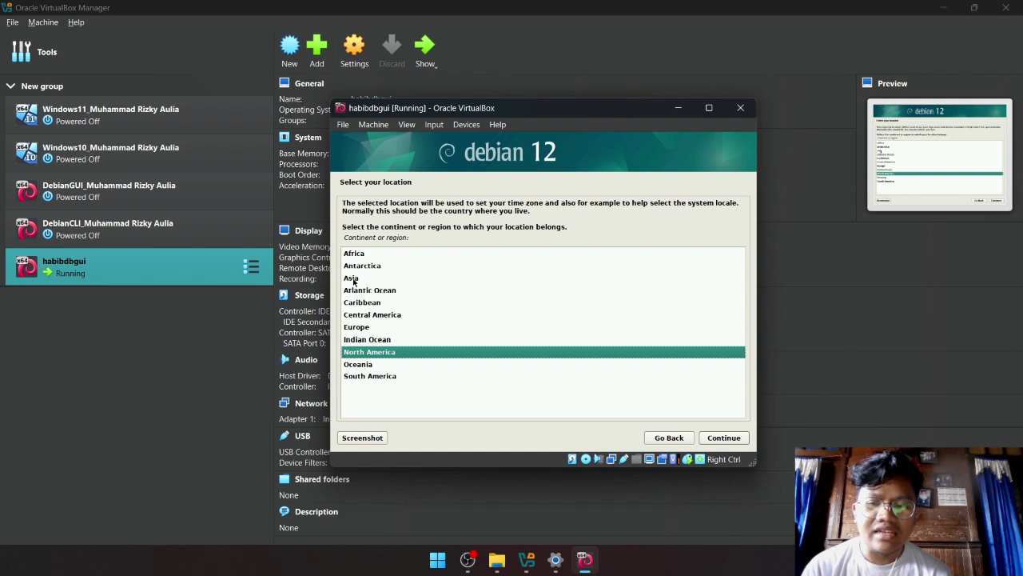
left_click(353, 279)
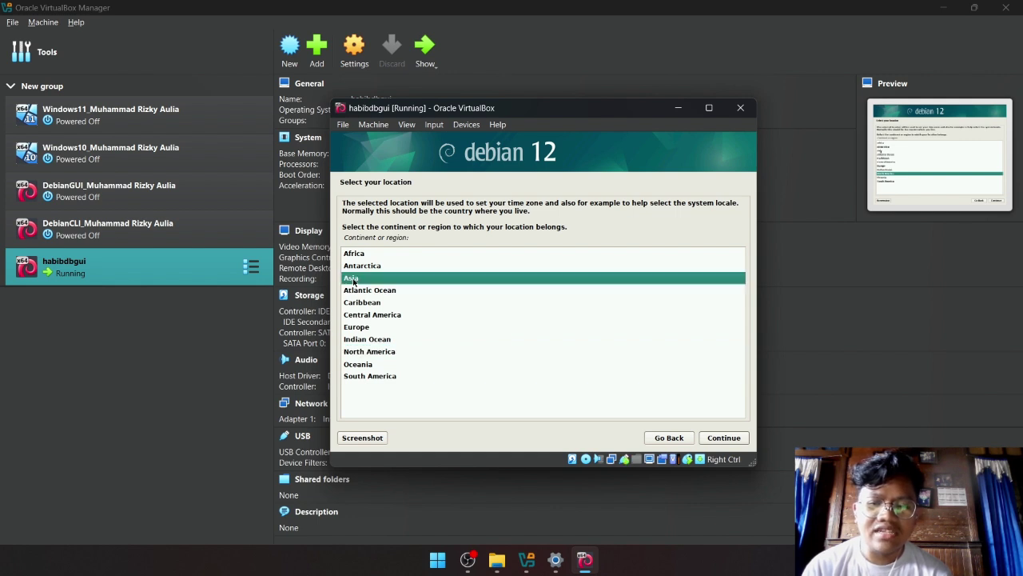
left_click(721, 439)
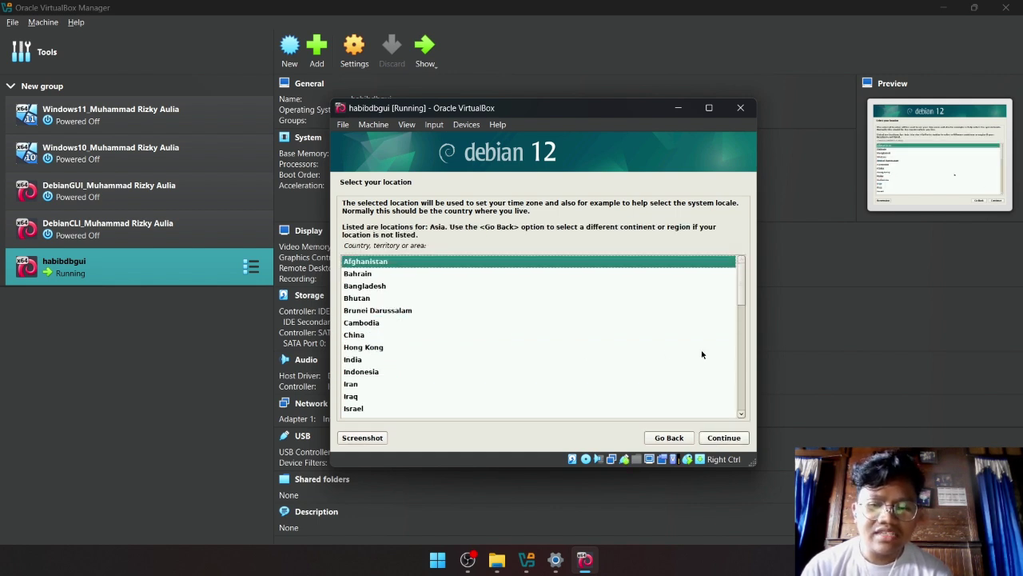
left_click(402, 373)
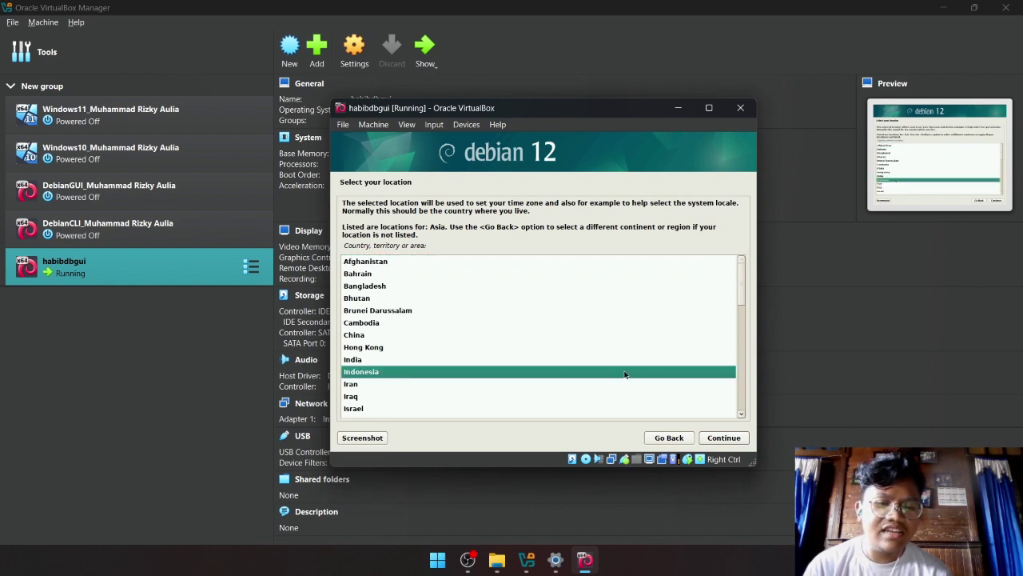
left_click(725, 440)
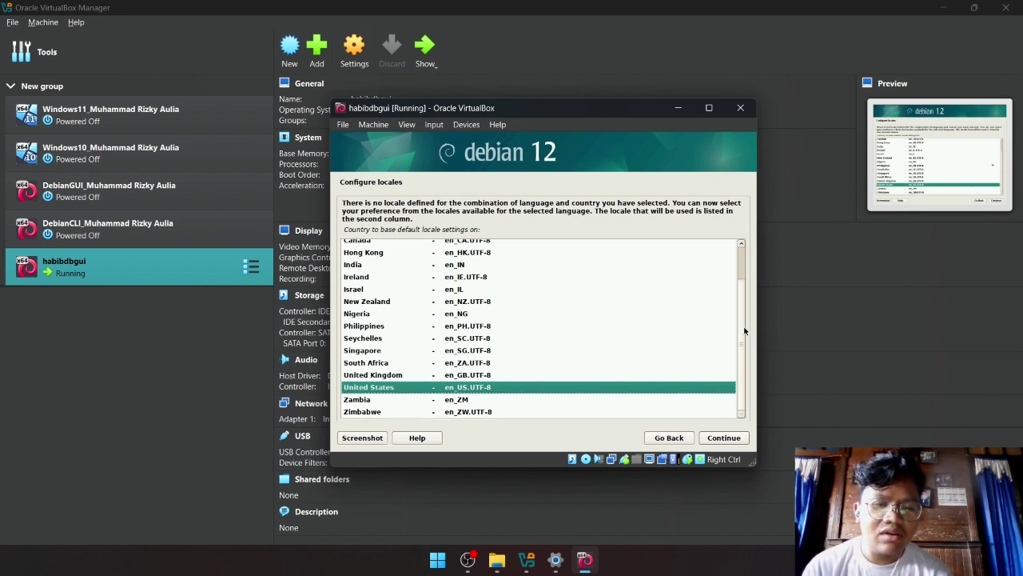
Accept United States - en_US.UTF-8 as the locale and continue.
scroll(743, 311, "up", 2)
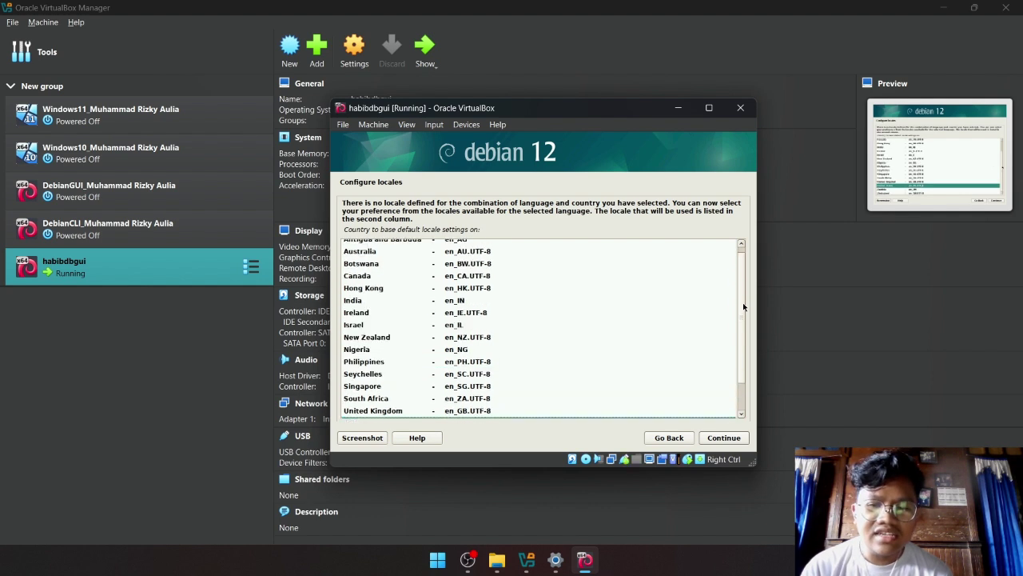
scroll(740, 286, "down", 2)
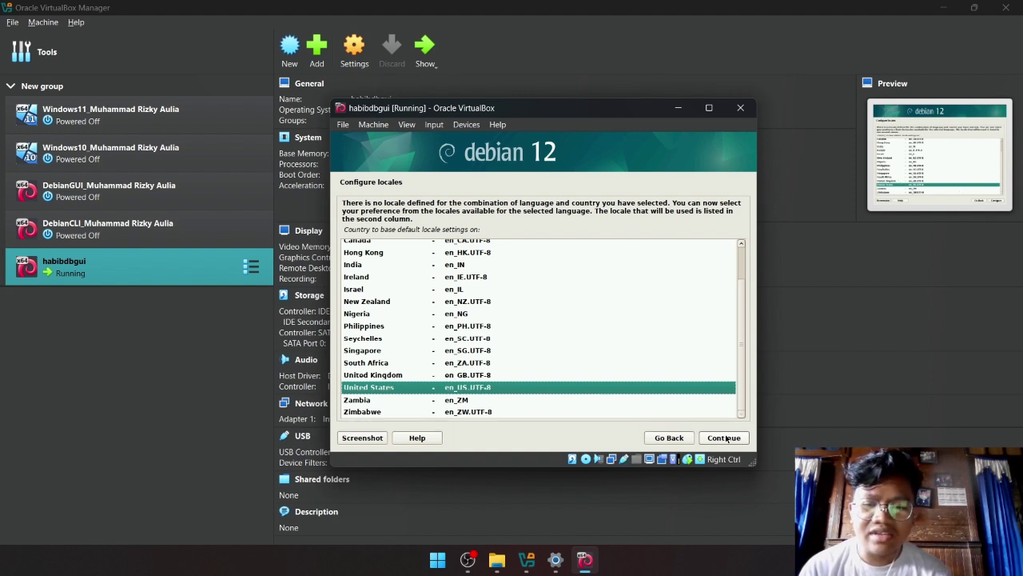
left_click(726, 438)
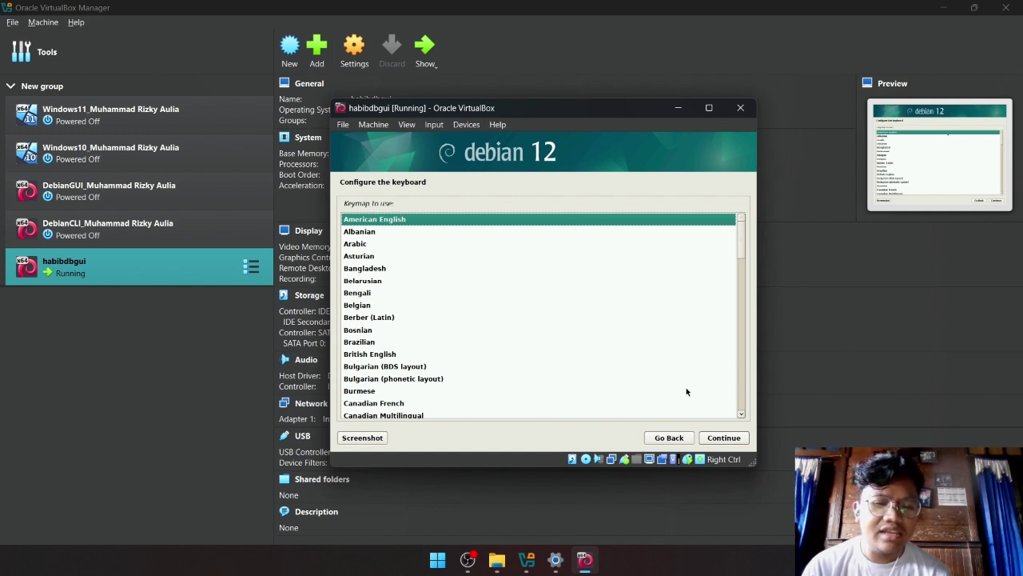
Accept the American English keymap and let components load until the hostname prompt.
left_click(724, 439)
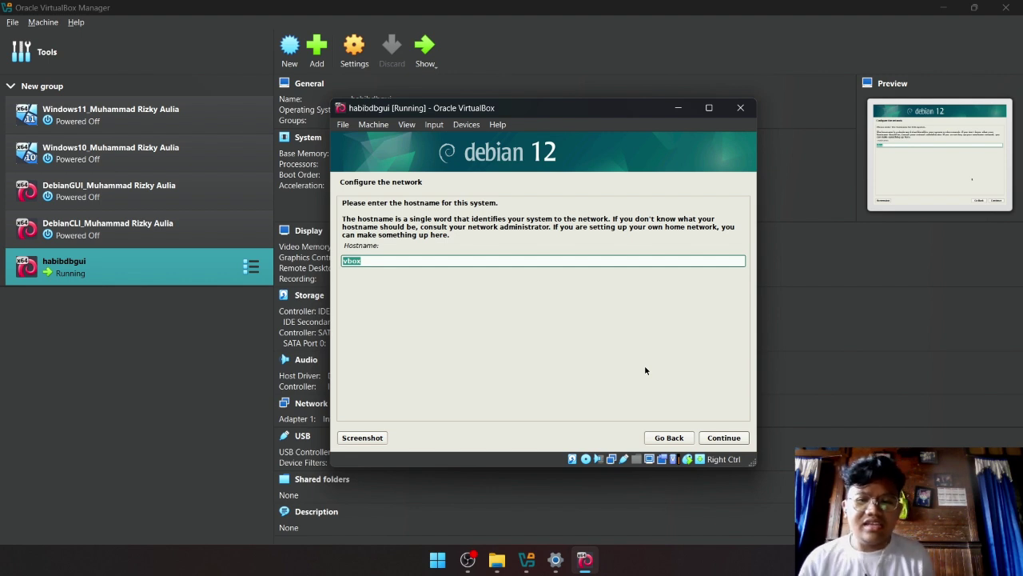
Replace the default hostname vbox with the user's custom hostname and continue.
left_click(423, 262)
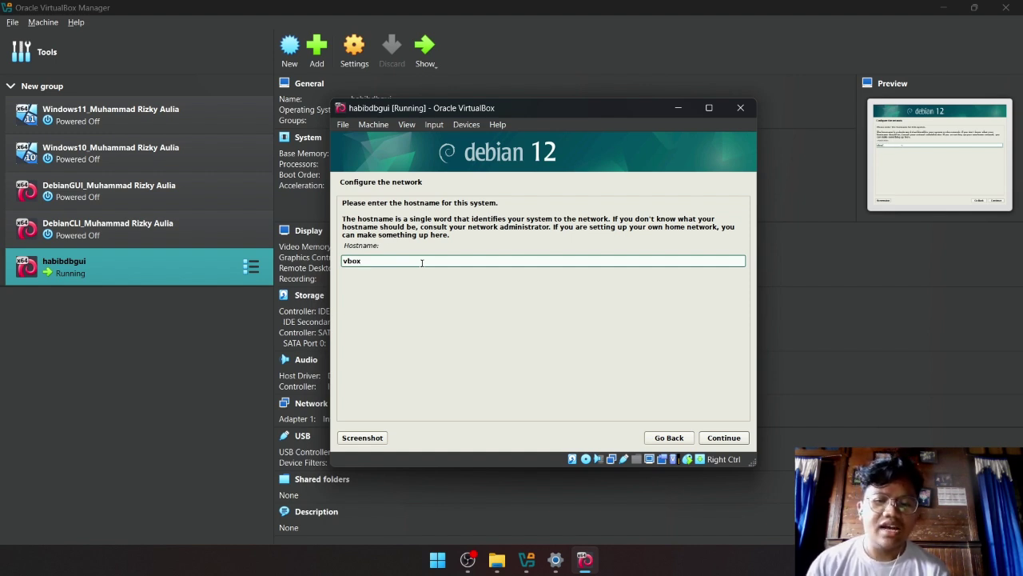
key("BackSpace")
key("BackSpace")
key("BackSpace")
key("BackSpace")
type("habib")
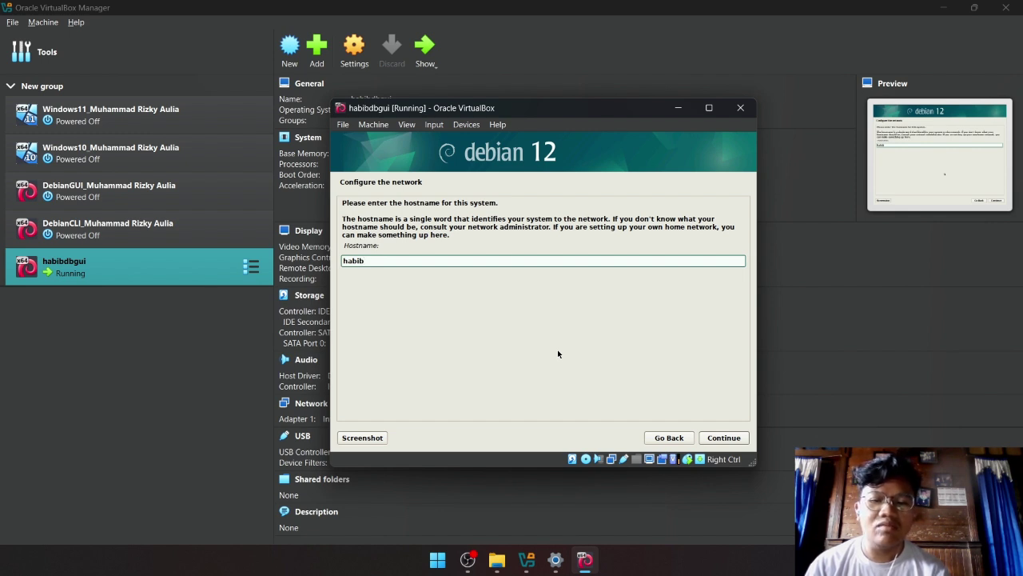
left_click(729, 438)
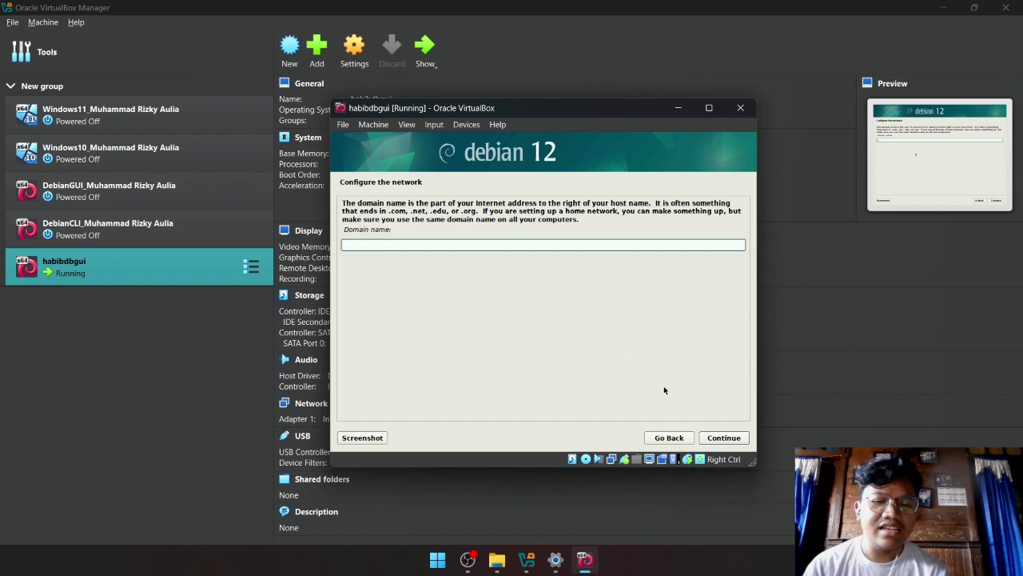
Leave the domain name blank, then enter the root password twice to confirm it.
left_click(718, 439)
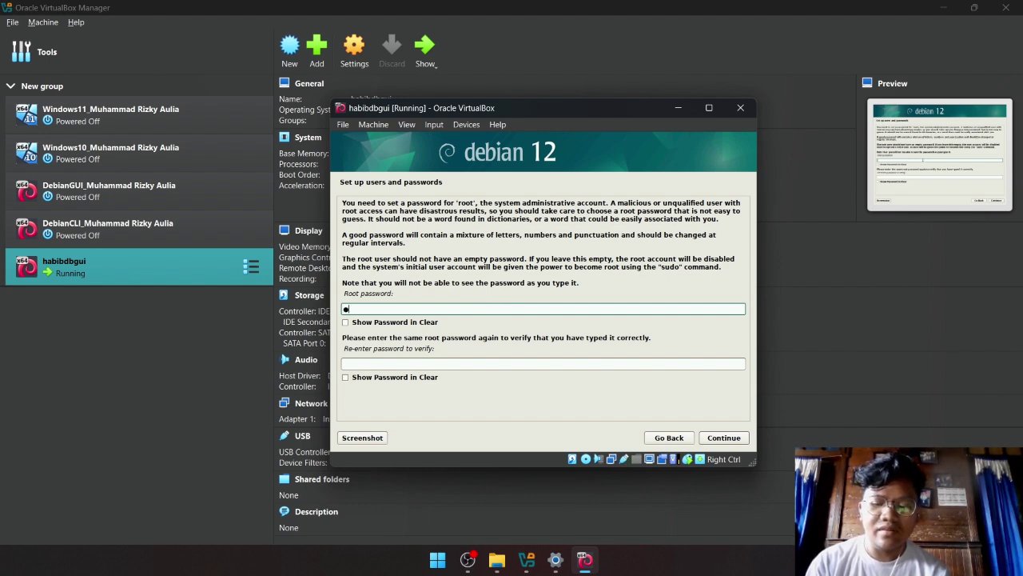
type("123456")
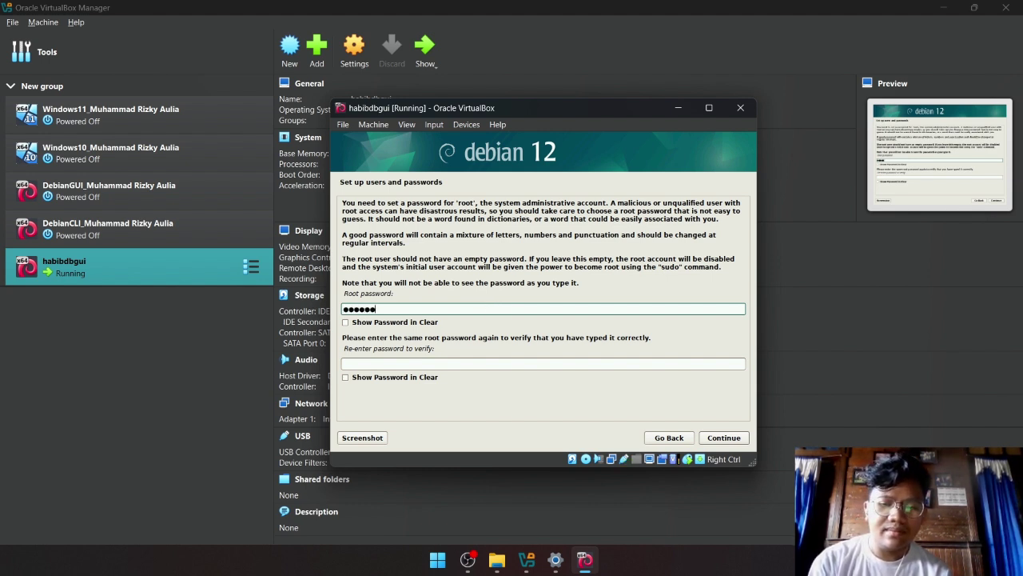
left_click(457, 365)
type("12345")
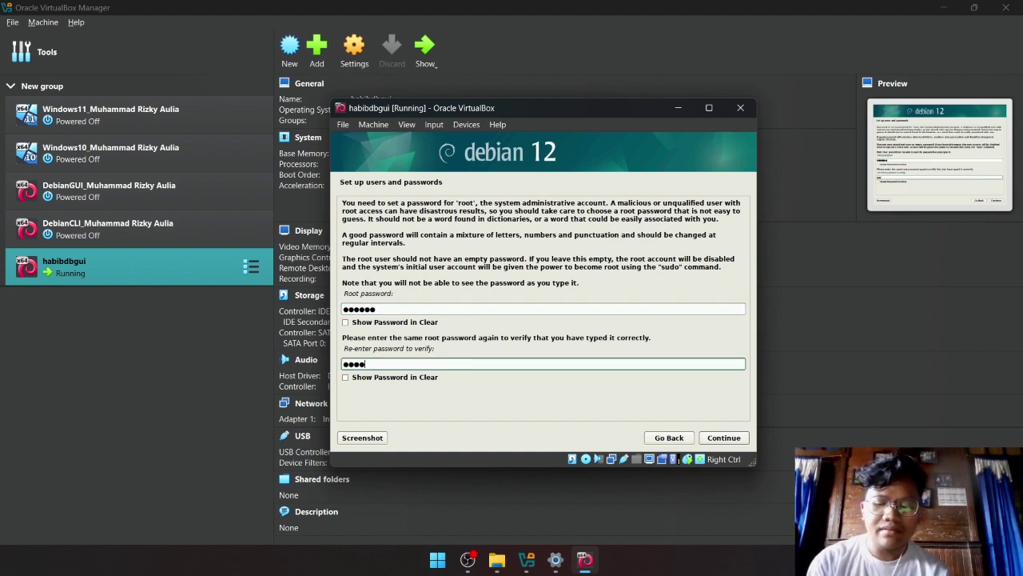
type("6")
left_click(728, 440)
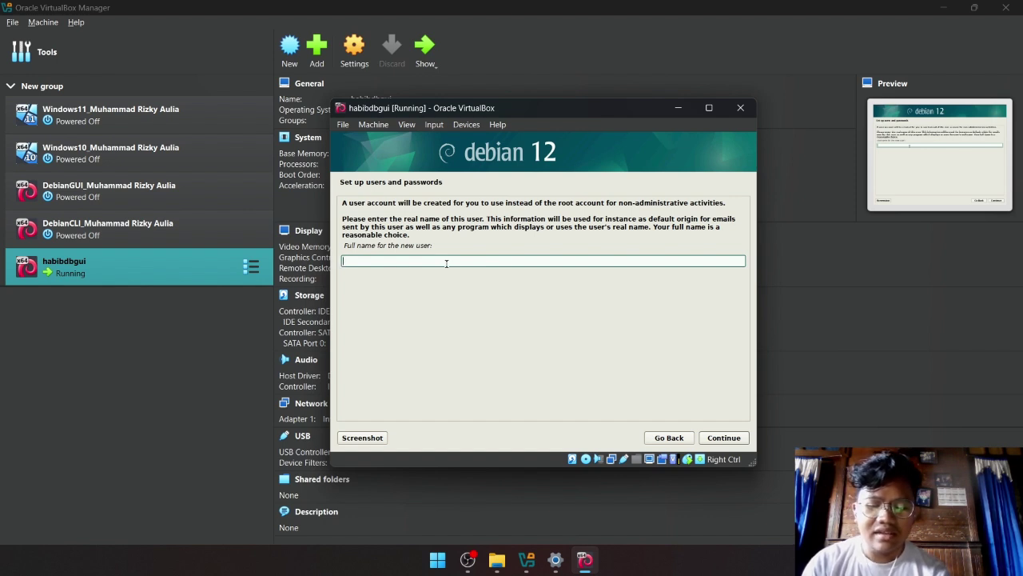
Enter the new user's full name and accept the suggested username.
type("h")
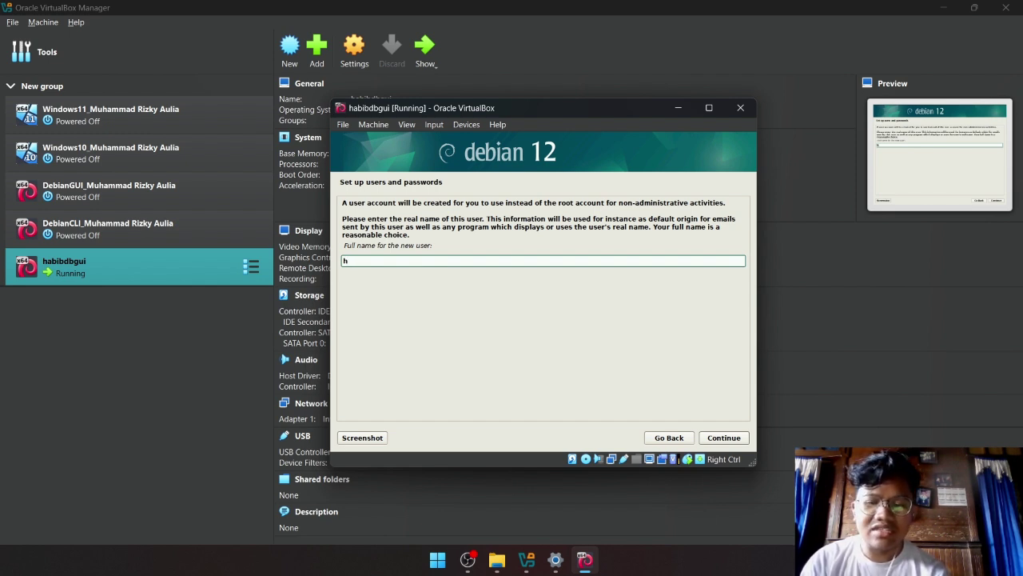
type("abibi")
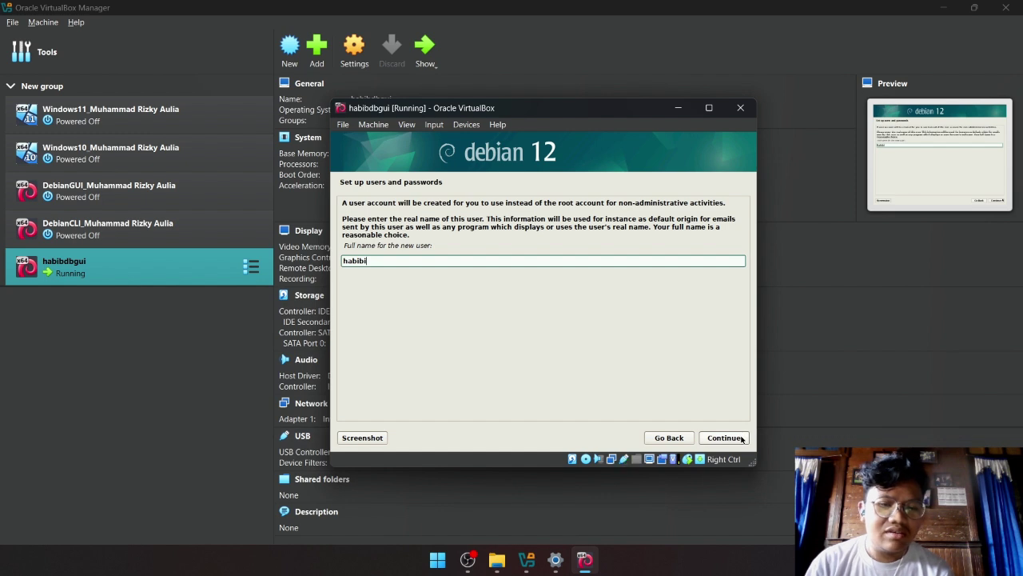
left_click(742, 439)
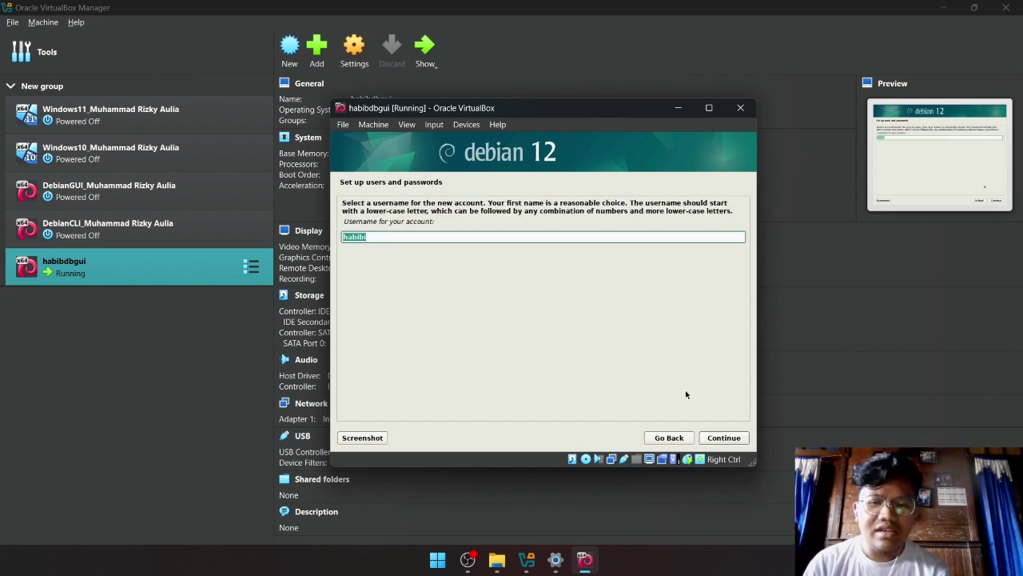
left_click(729, 439)
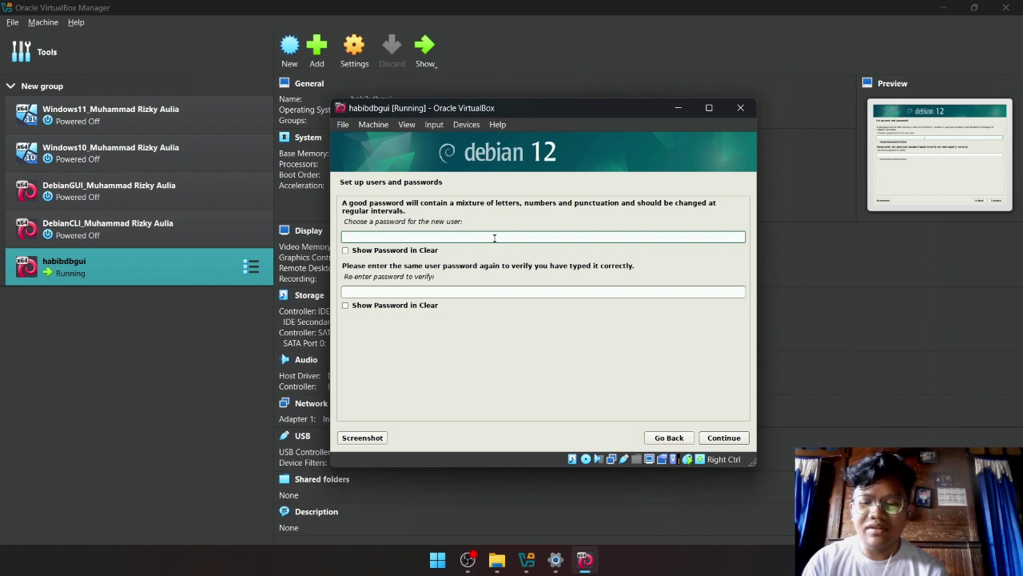
Set the new user's password, entering it in both fields.
type("1234")
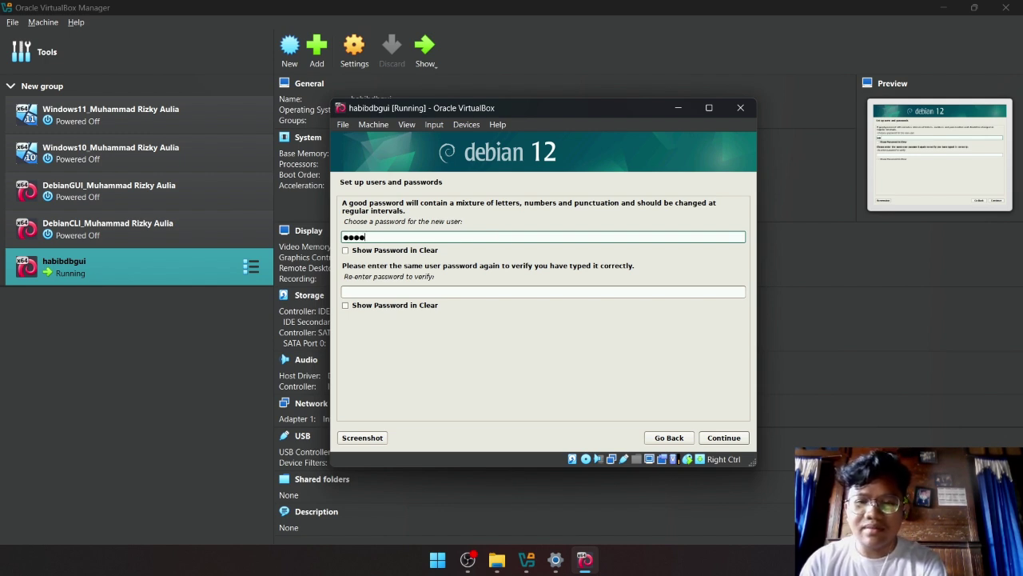
left_click(486, 294)
type("123")
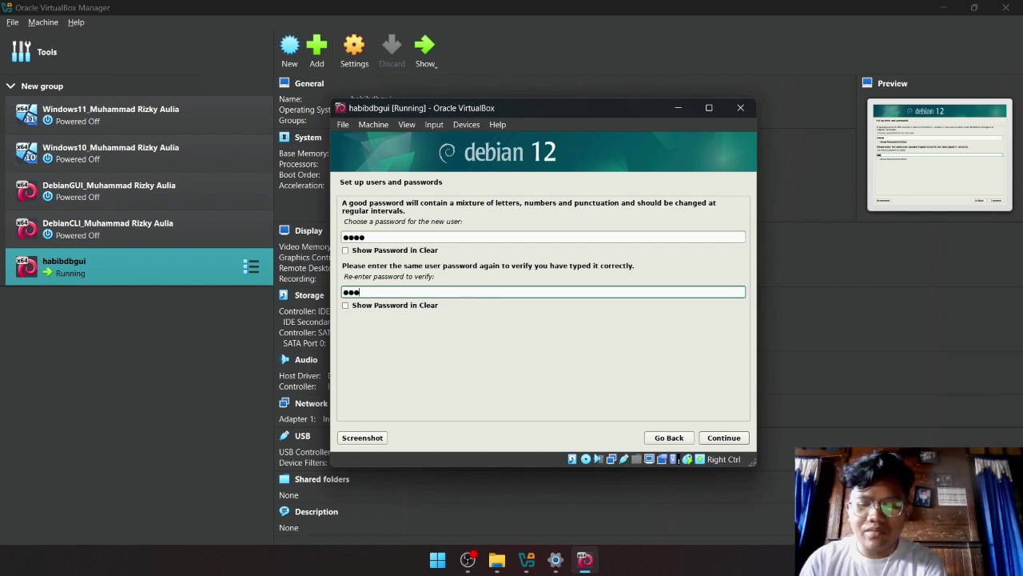
type("4")
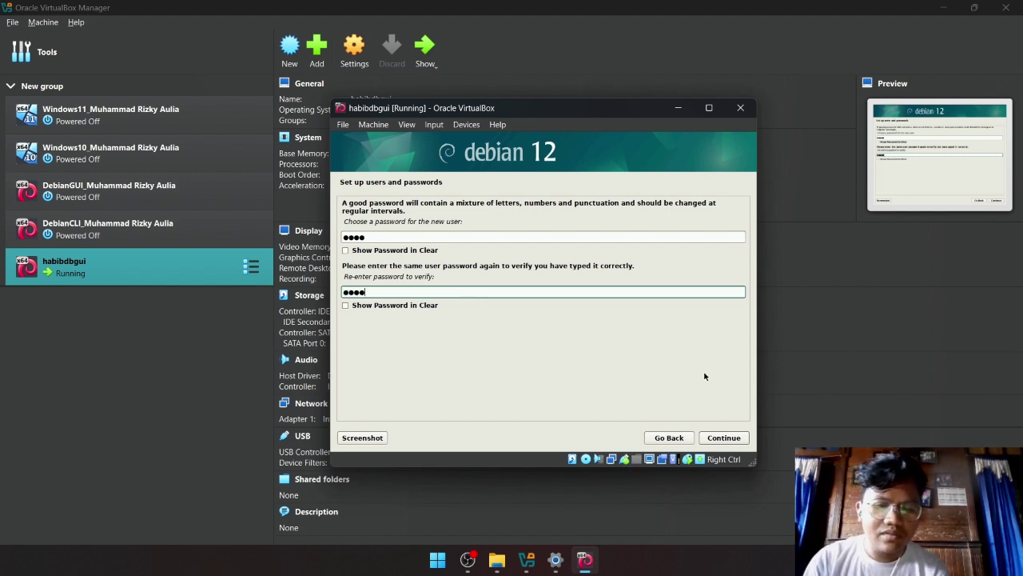
left_click(735, 439)
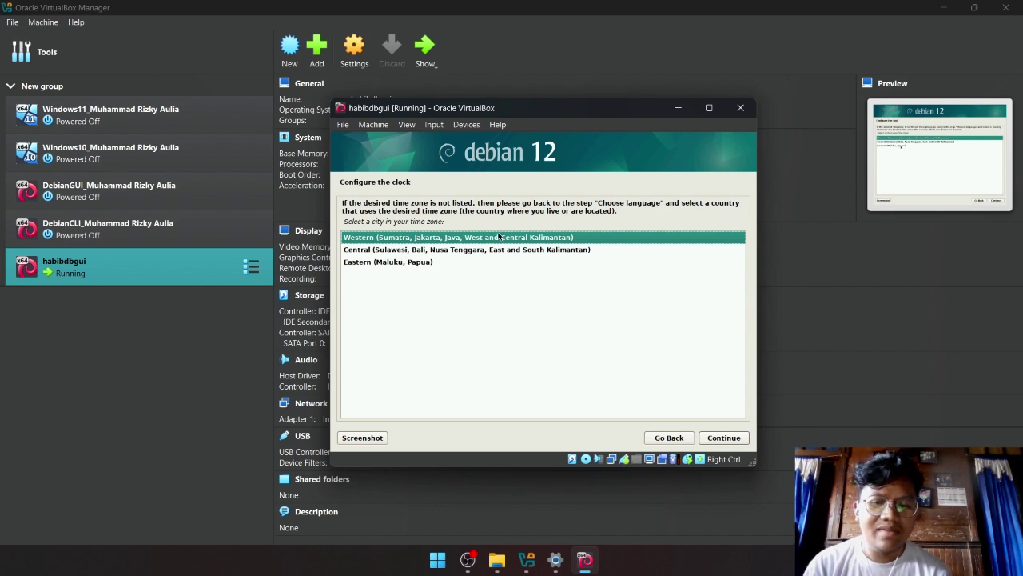
Accept the Western Indonesia (Sumatra, Jakarta) time zone and wait for disk detection.
left_click(724, 437)
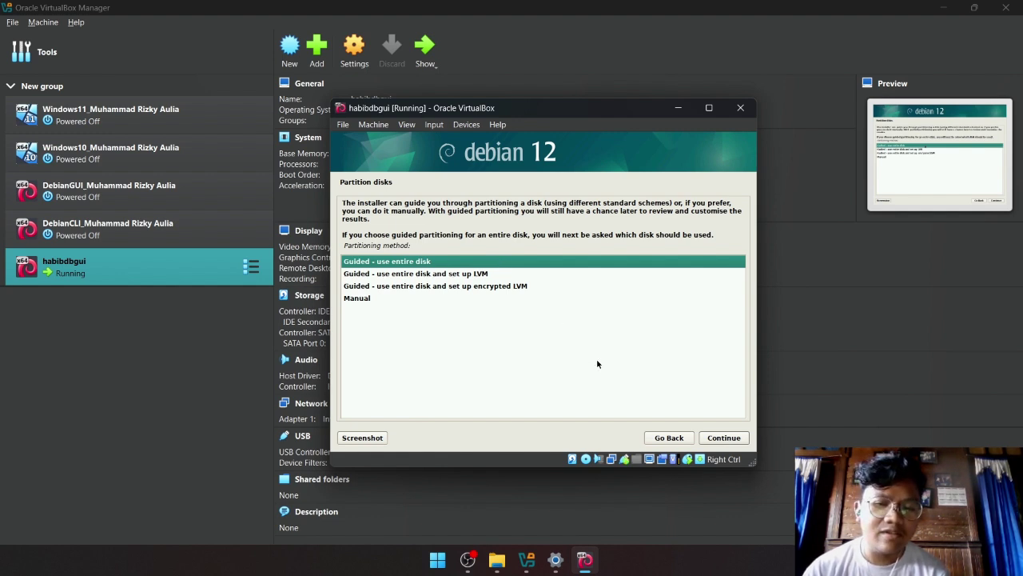
Guided-partition the entire VBOX HARDDISK with all files in one partition, then finish partitioning.
left_click(721, 437)
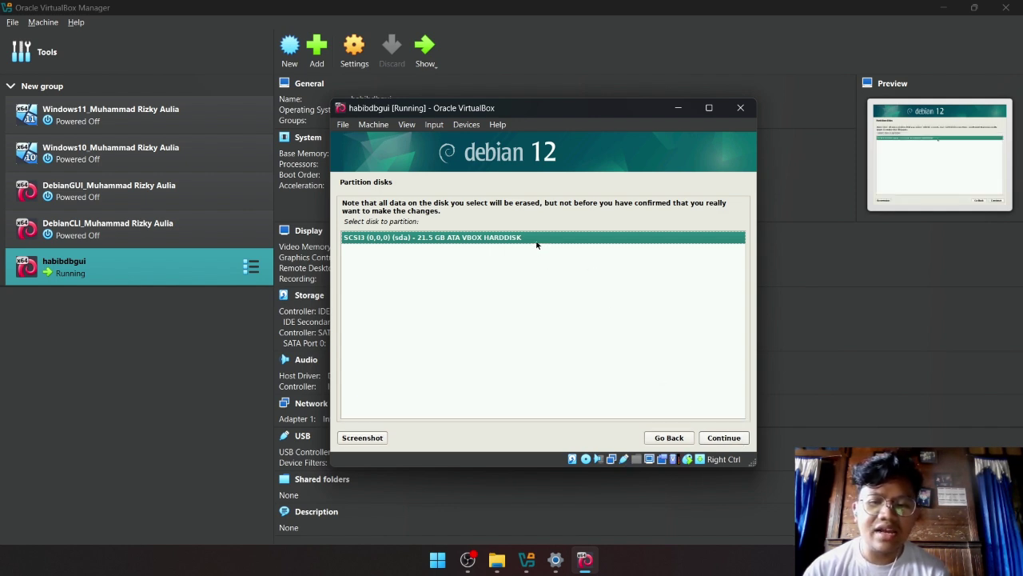
left_click(721, 438)
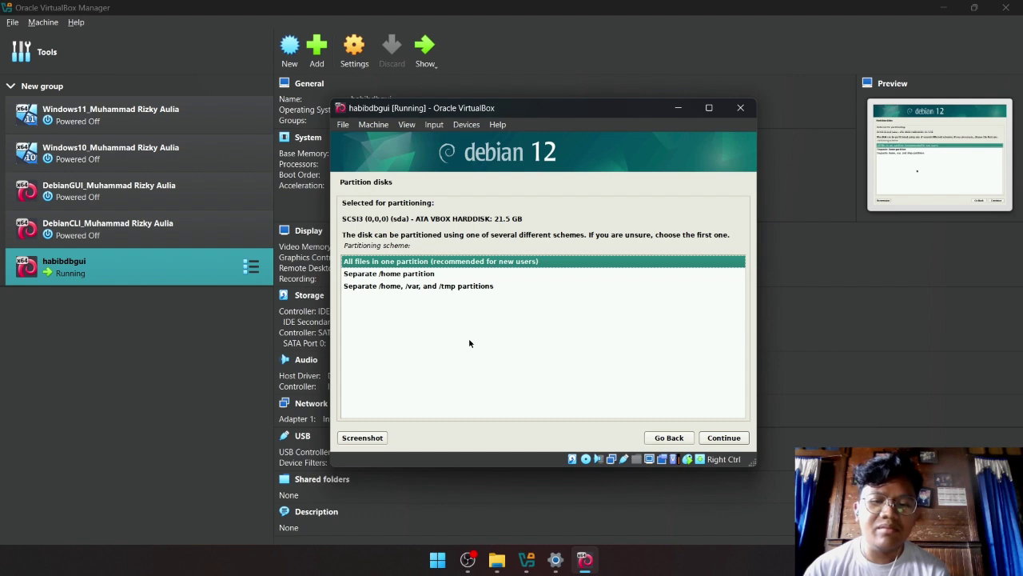
left_click(724, 438)
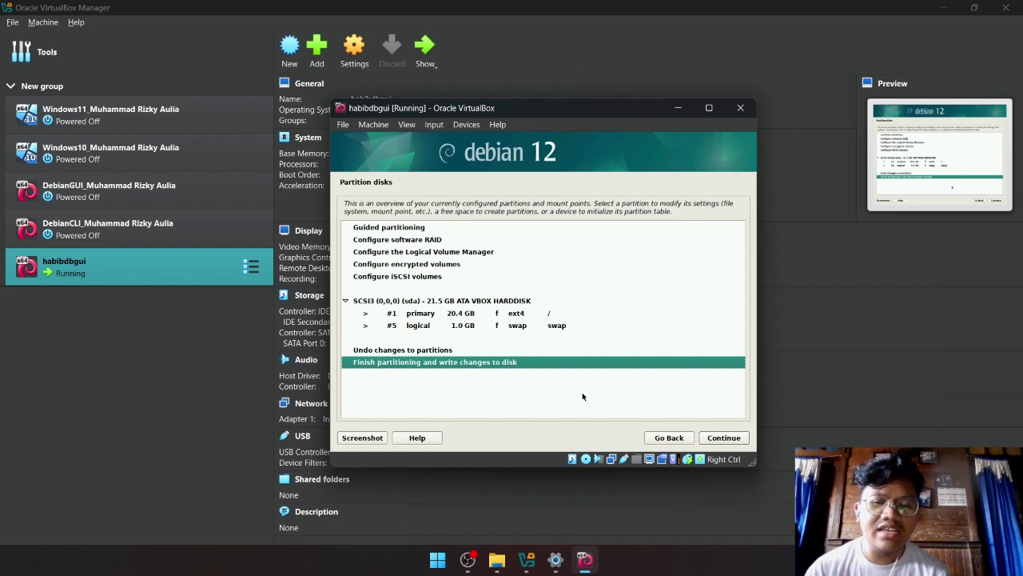
left_click(732, 441)
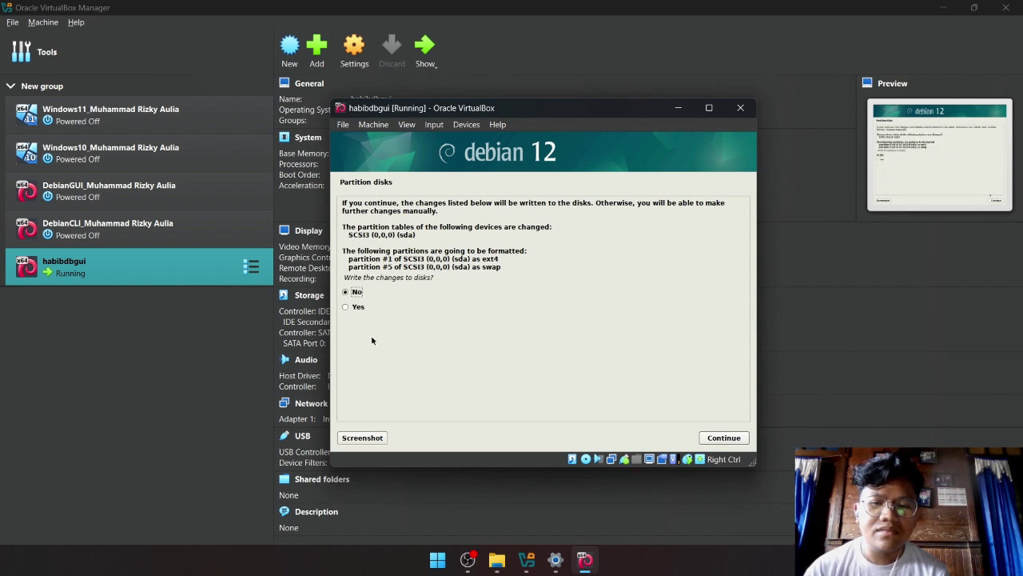
Answer Yes to writing the ext4 root and swap partitions to disk.
key("Down")
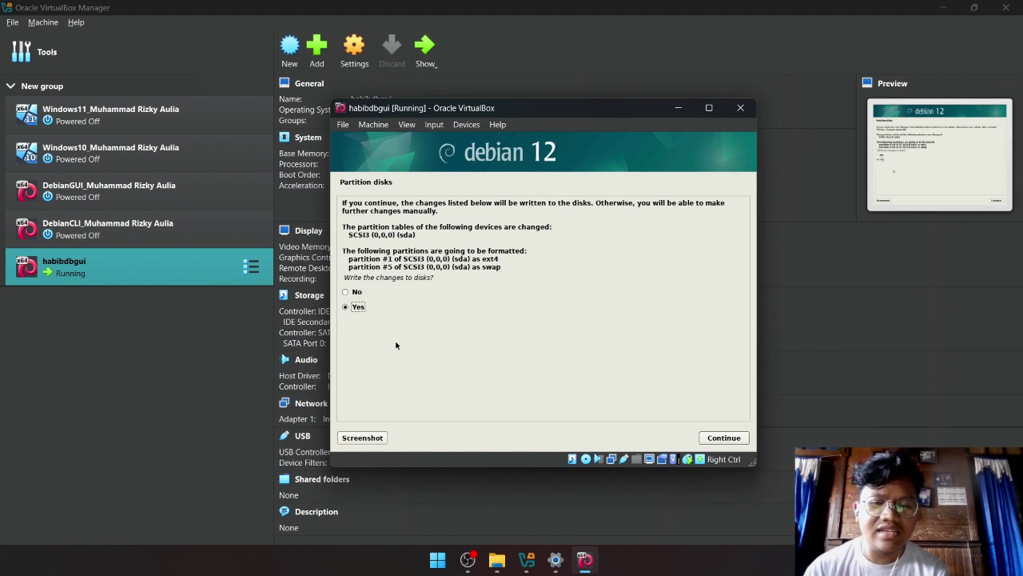
key("Return")
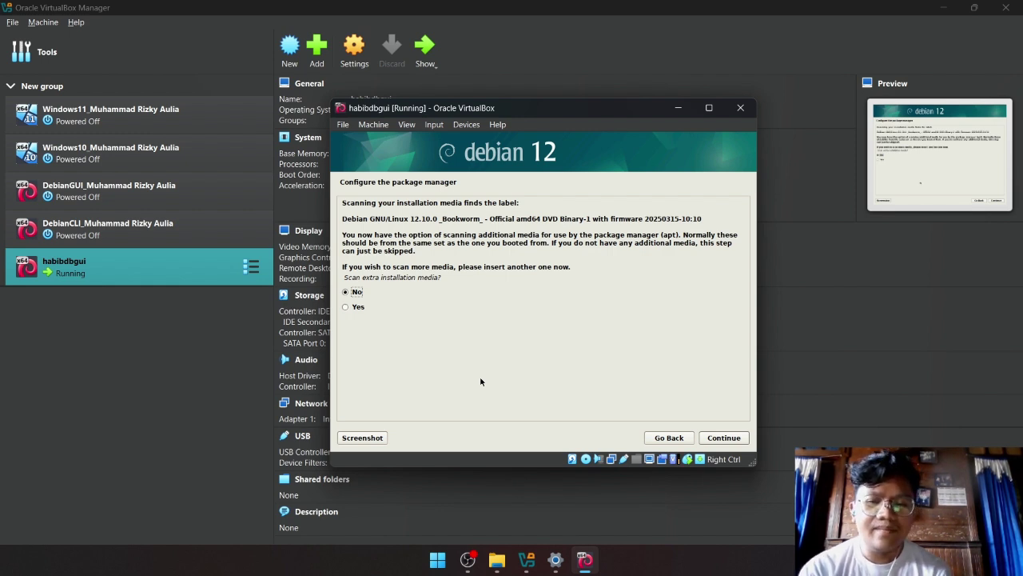
Decline scanning extra installation media and decline using a network mirror.
key("Return")
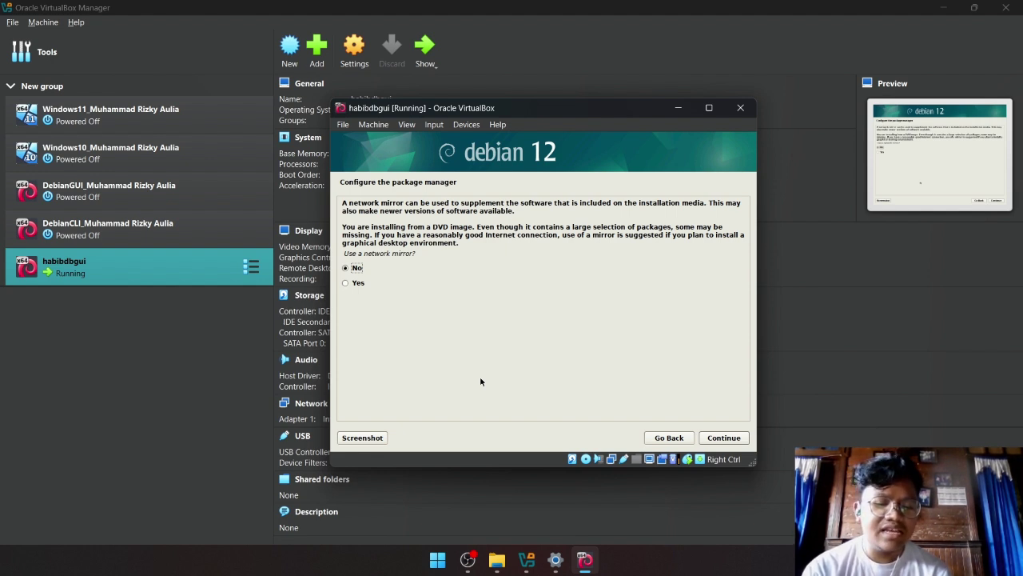
key("Return")
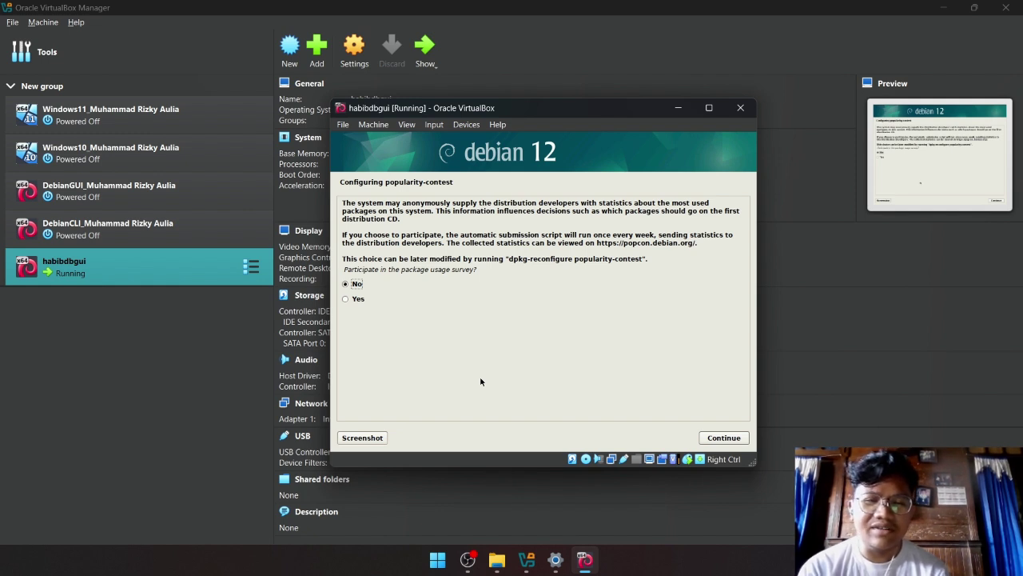
Answer No to participating in the popularity-contest package survey.
key("Return")
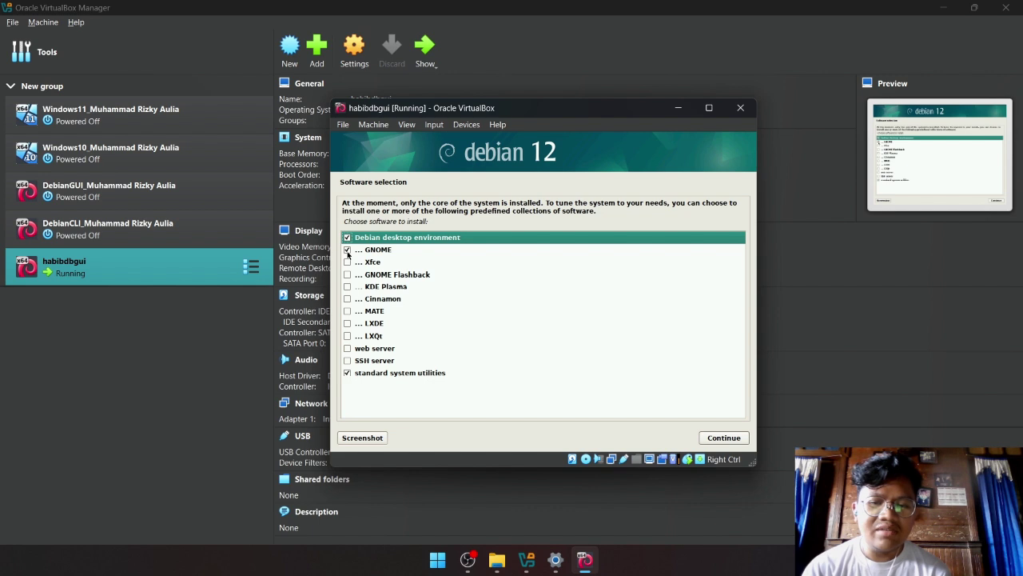
Select Debian desktop environment, GNOME and standard system utilities only, then install them.
left_click(348, 262)
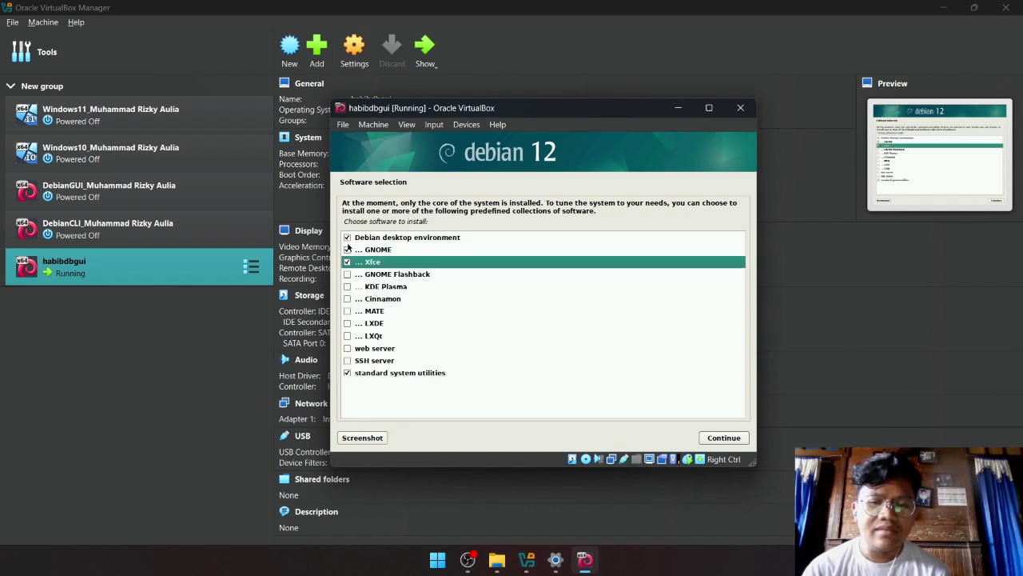
left_click(347, 250)
left_click(348, 263)
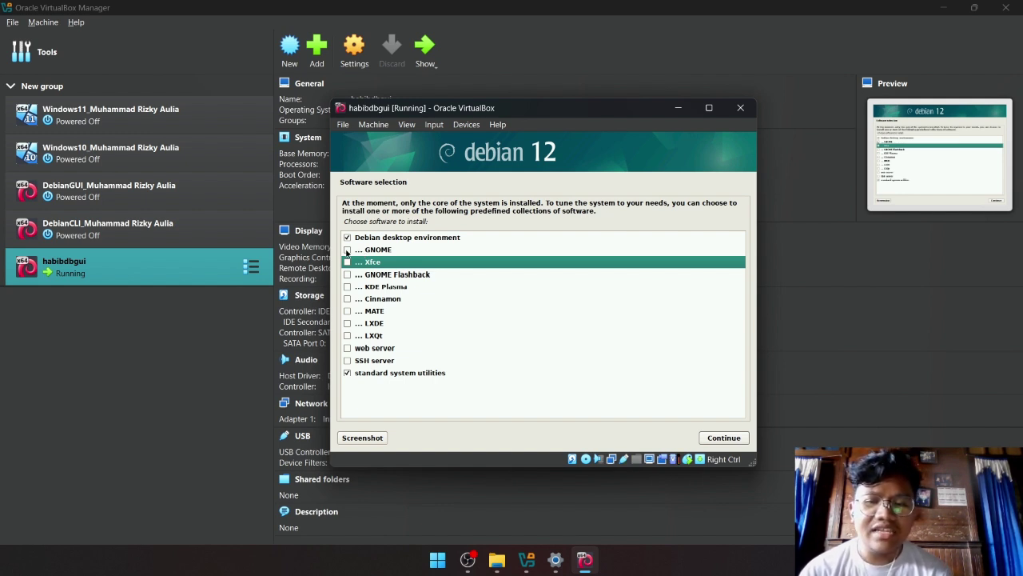
left_click(346, 251)
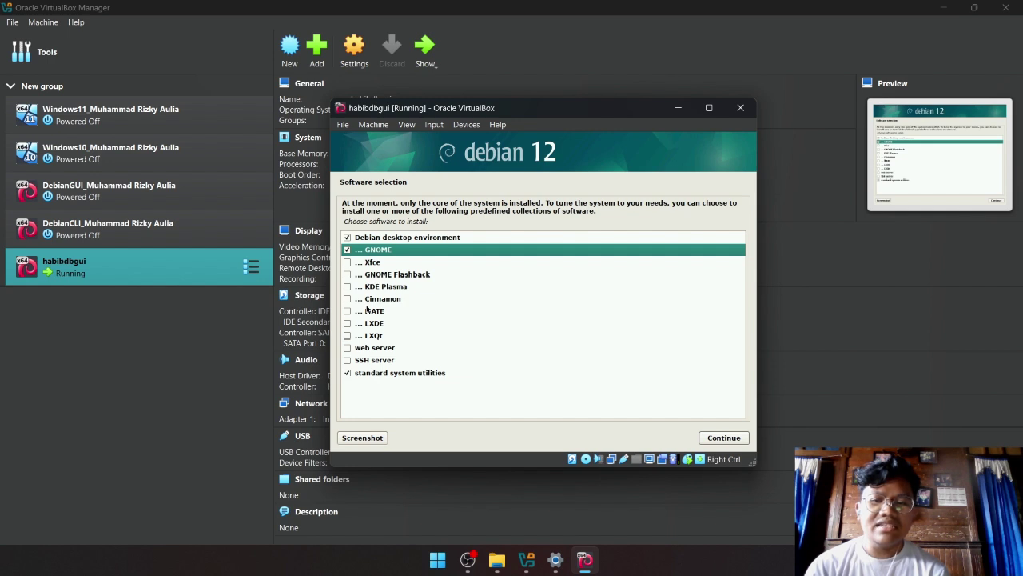
left_click(347, 251)
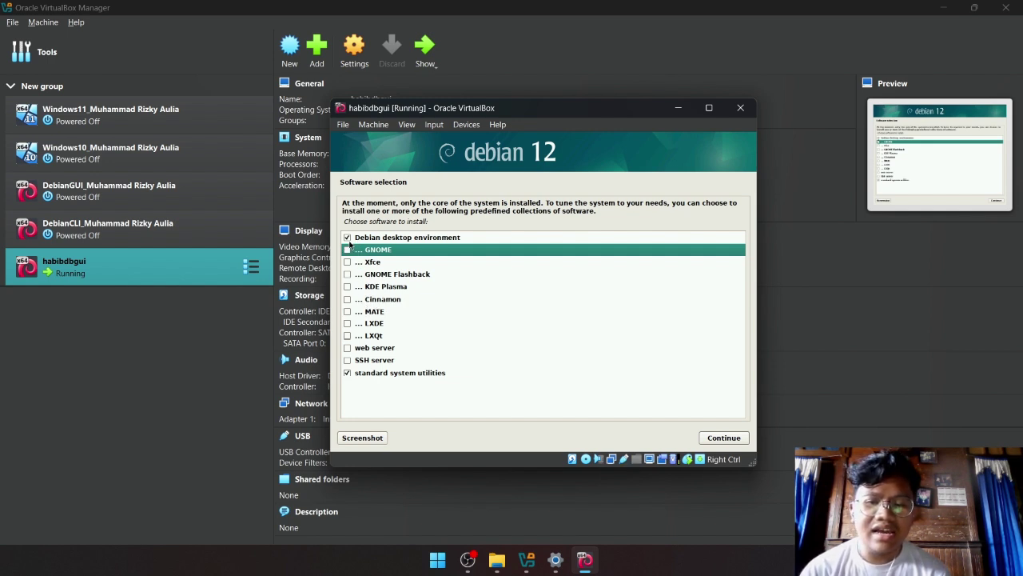
left_click(349, 241)
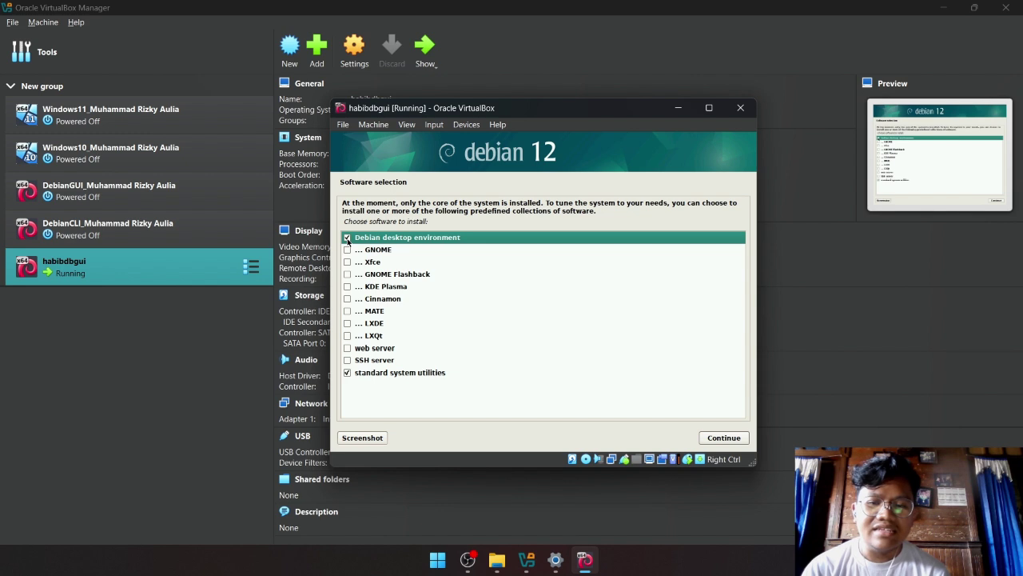
left_click(348, 250)
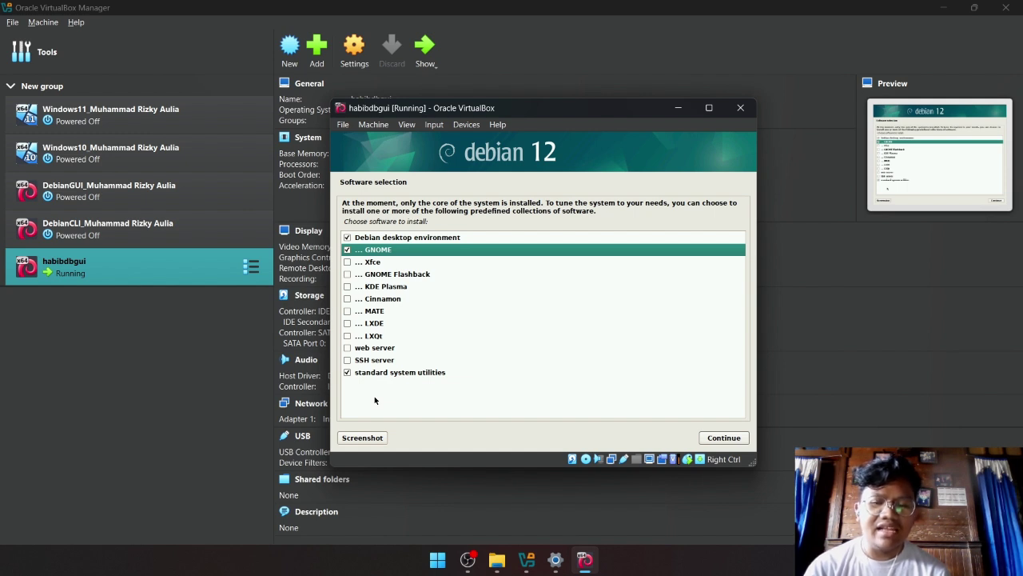
left_click(722, 439)
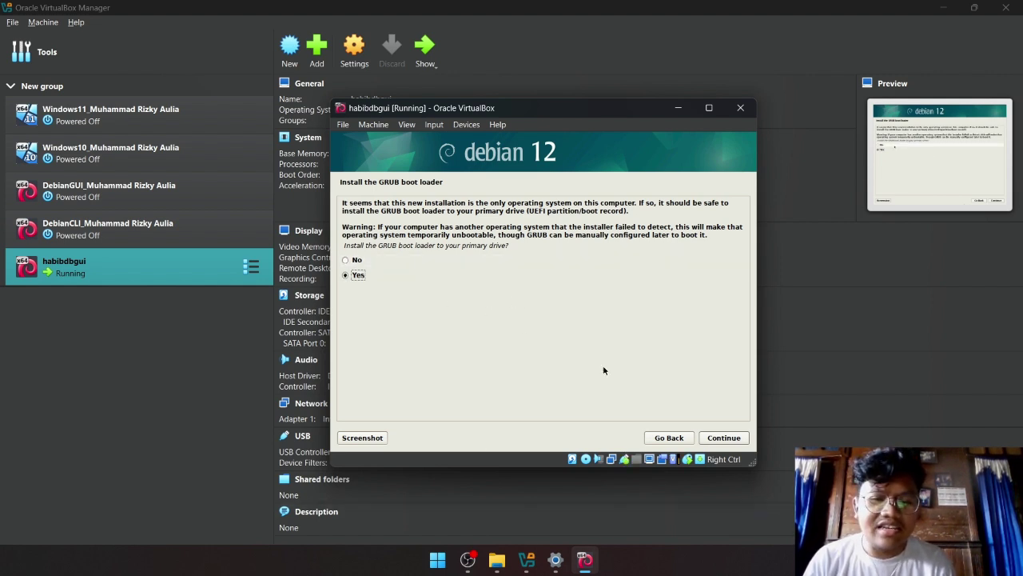
Install the GRUB boot loader onto /dev/sda.
left_click(735, 439)
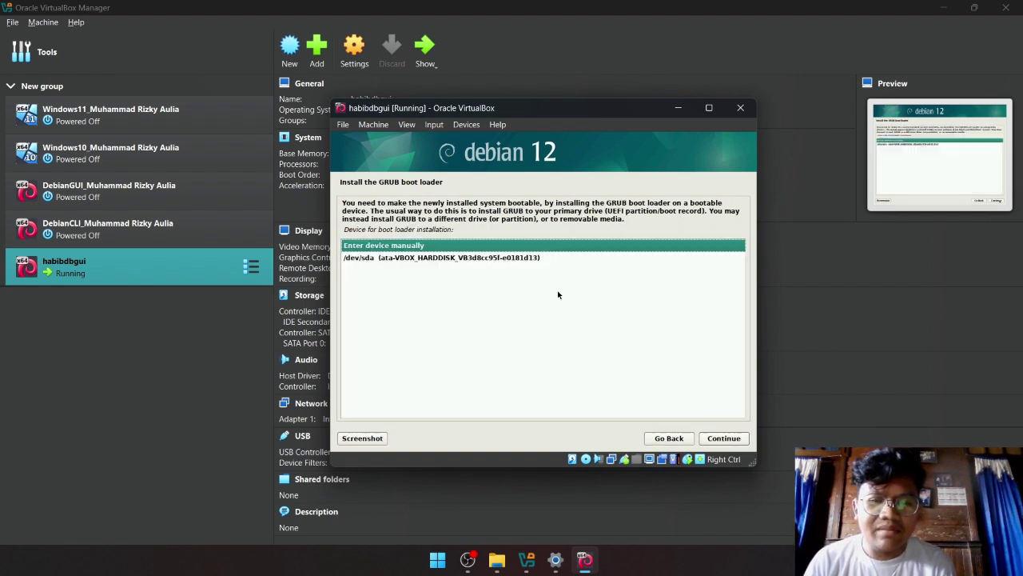
key("Down")
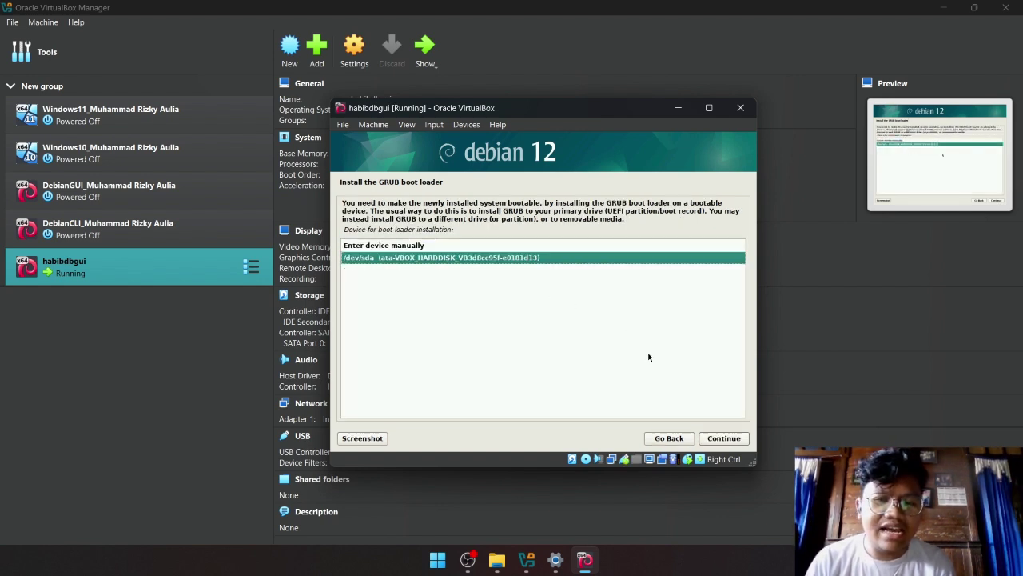
left_click(716, 438)
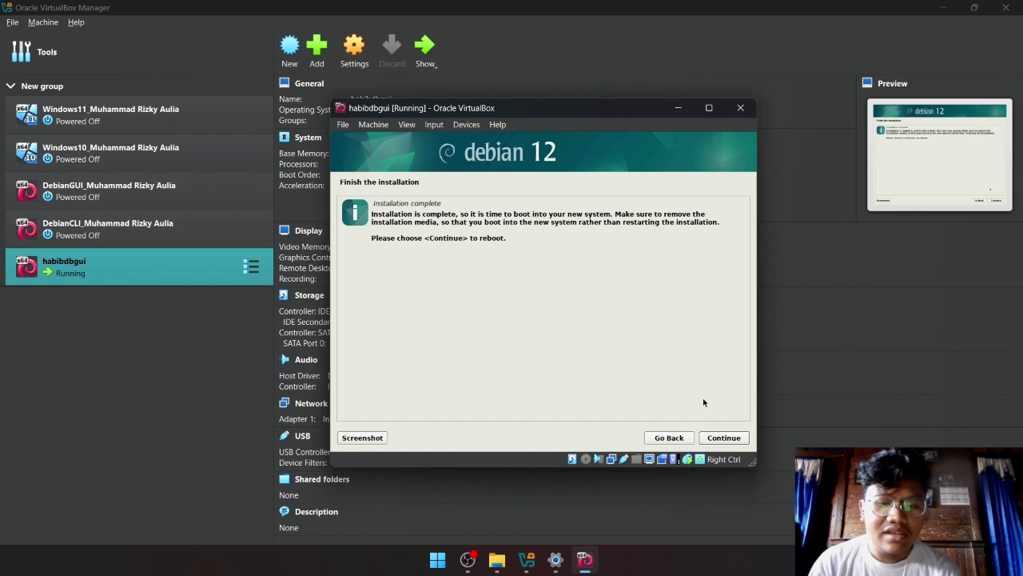
Continue past the installer's finish screen so the VM reboots into installed Debian 12.
left_click(723, 437)
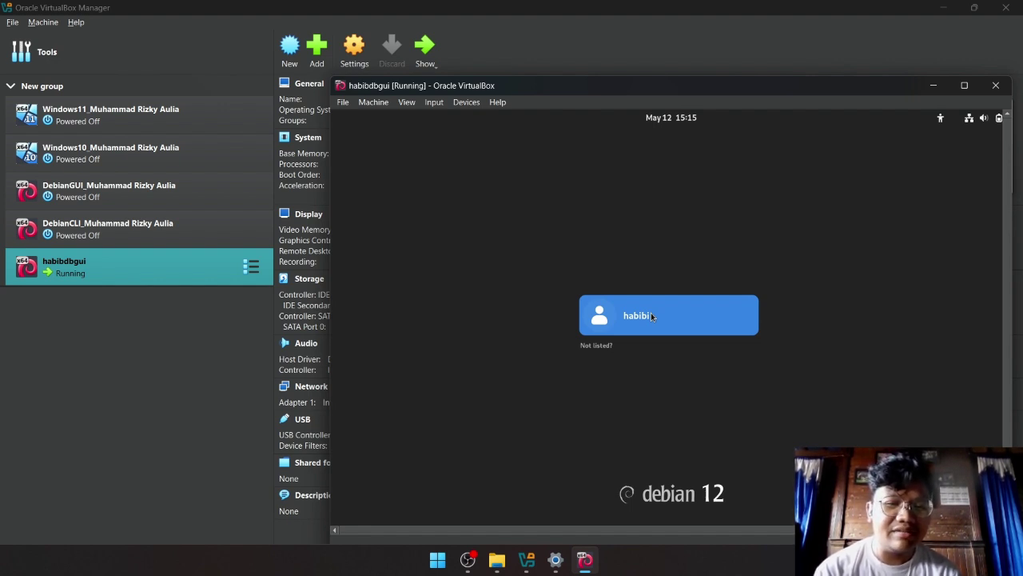
Log in to GNOME by selecting the installed user account and entering its password.
left_click(657, 326)
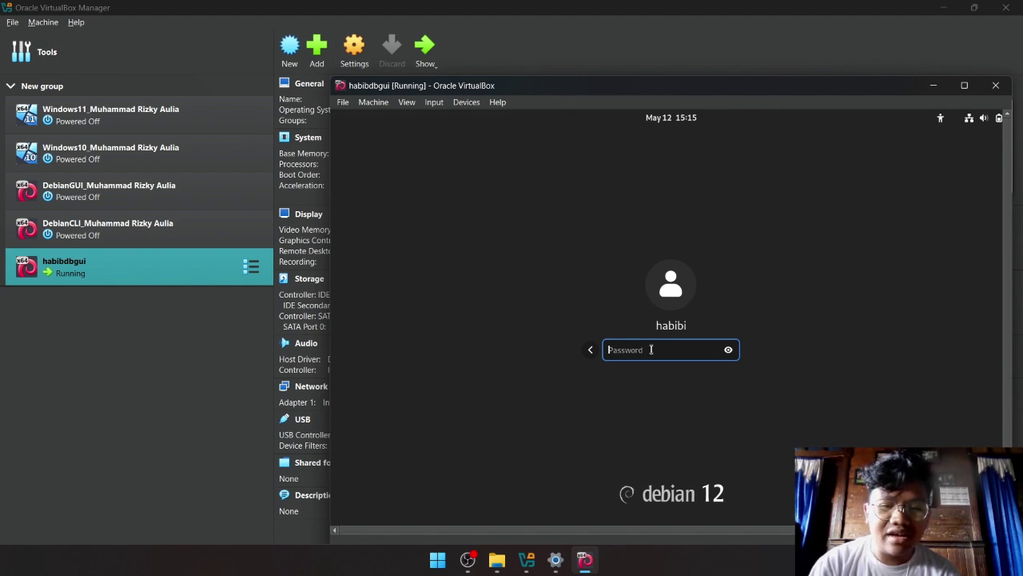
type("••••")
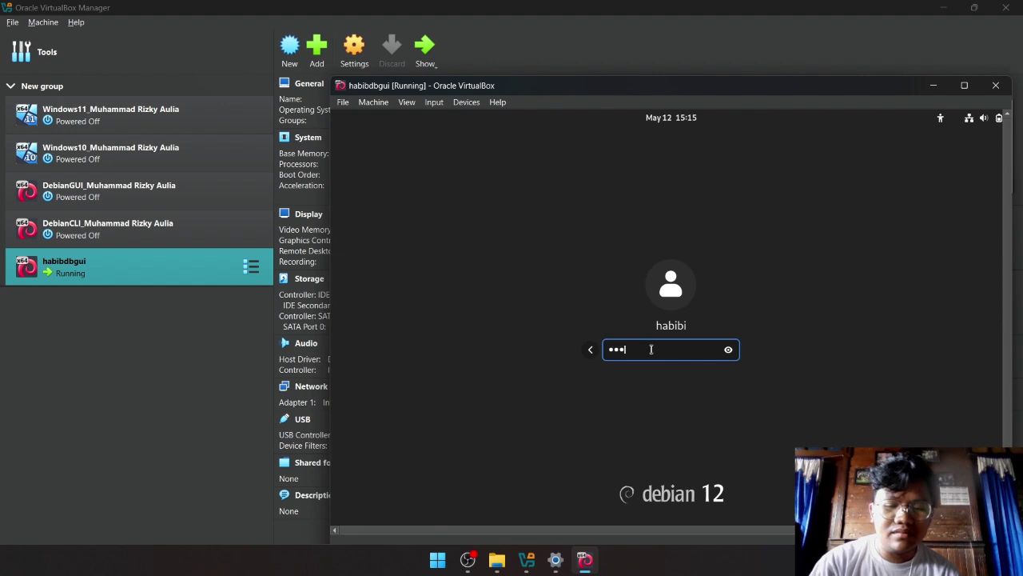
key("Return")
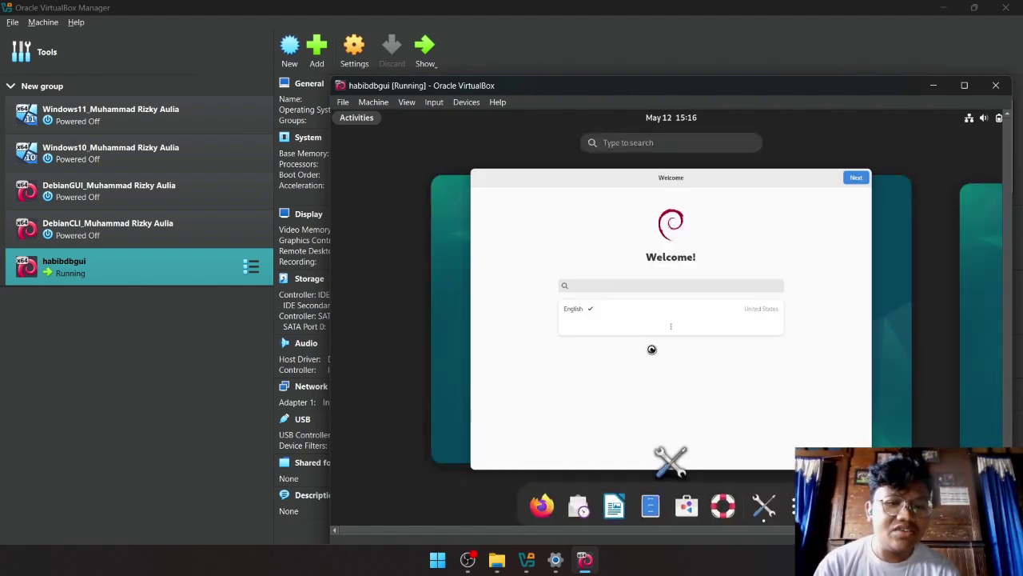
Close the GNOME Welcome window and focus the empty Activities search field.
left_click(873, 167)
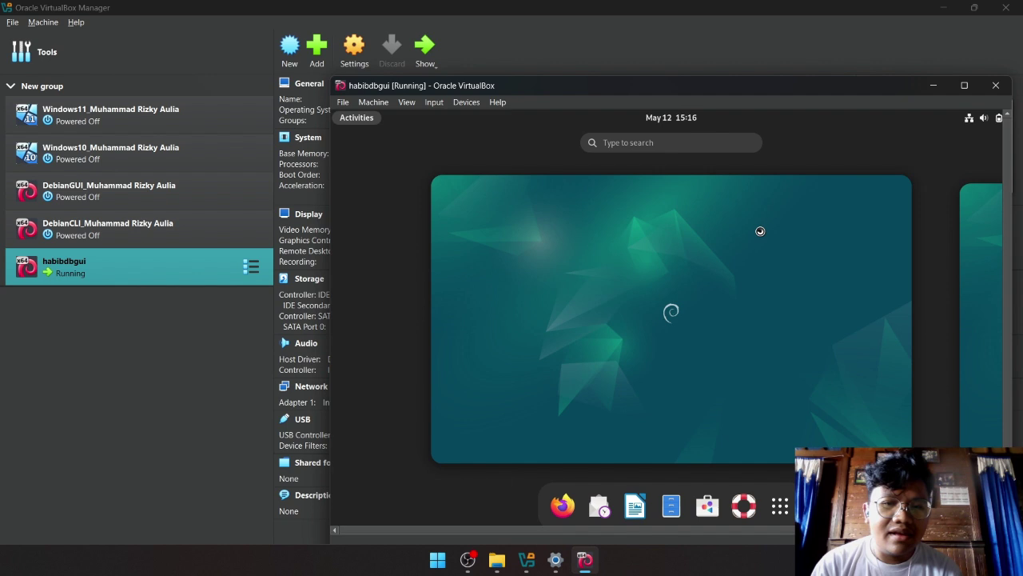
left_click(636, 144)
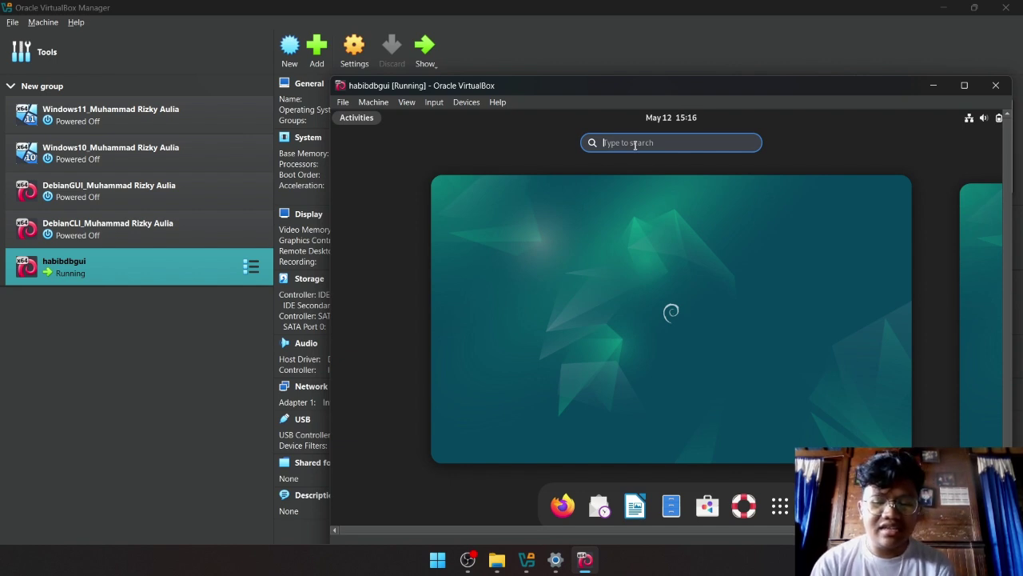
Search 'ter' to launch Terminal, then highlight and deselect the user name in its prompt.
type("ter")
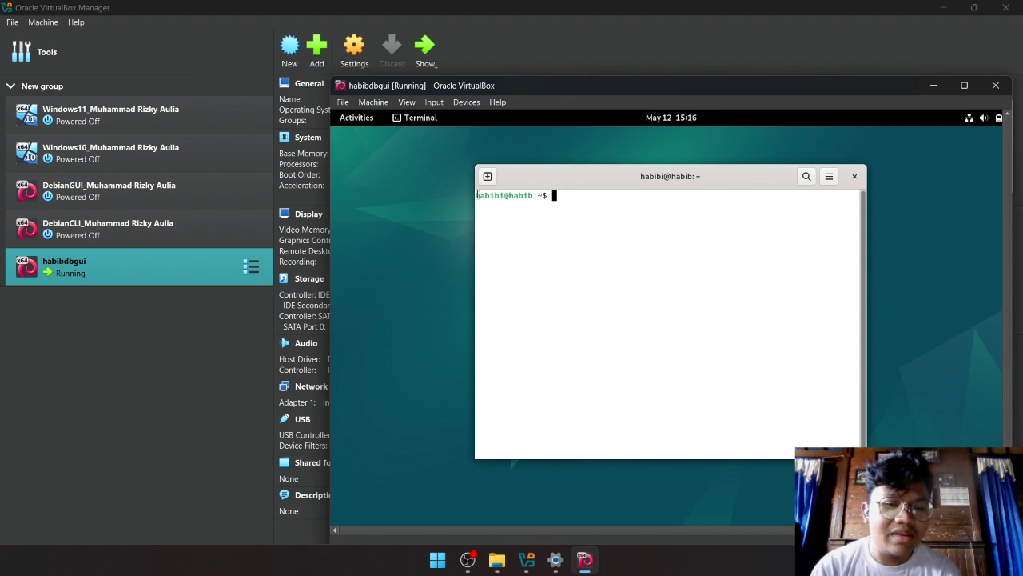
left_click_drag(476, 195, 534, 200)
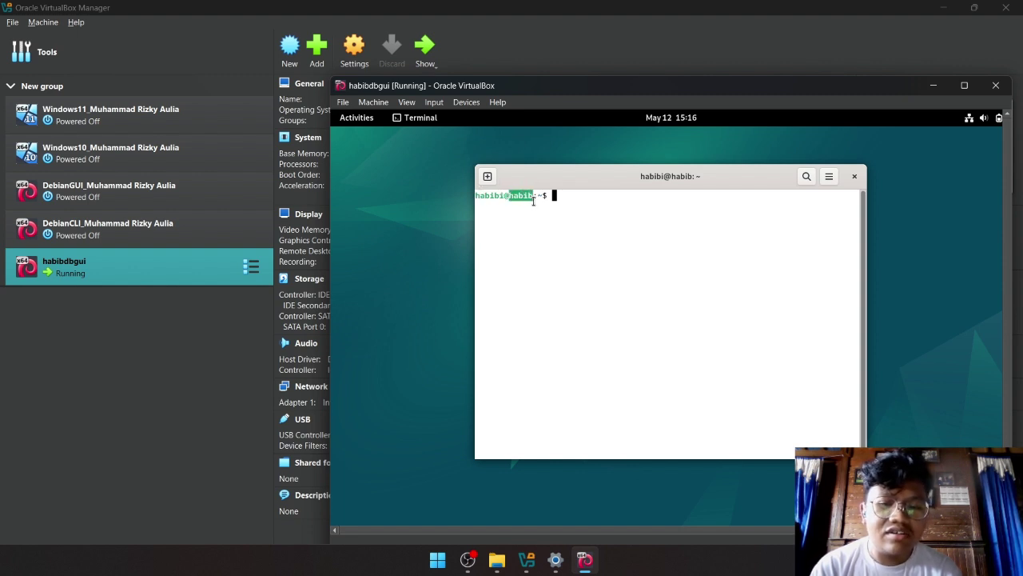
left_click(520, 217)
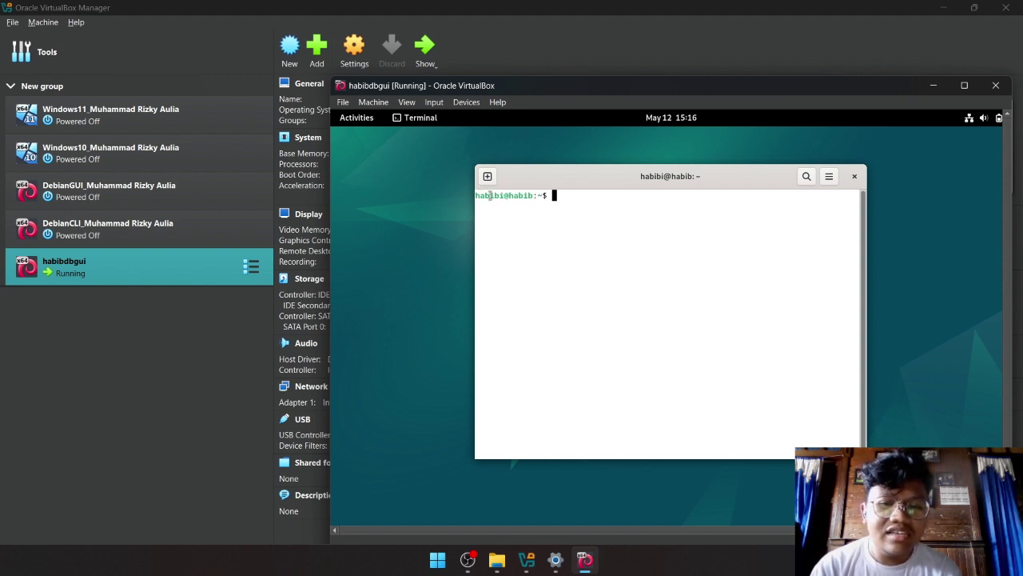